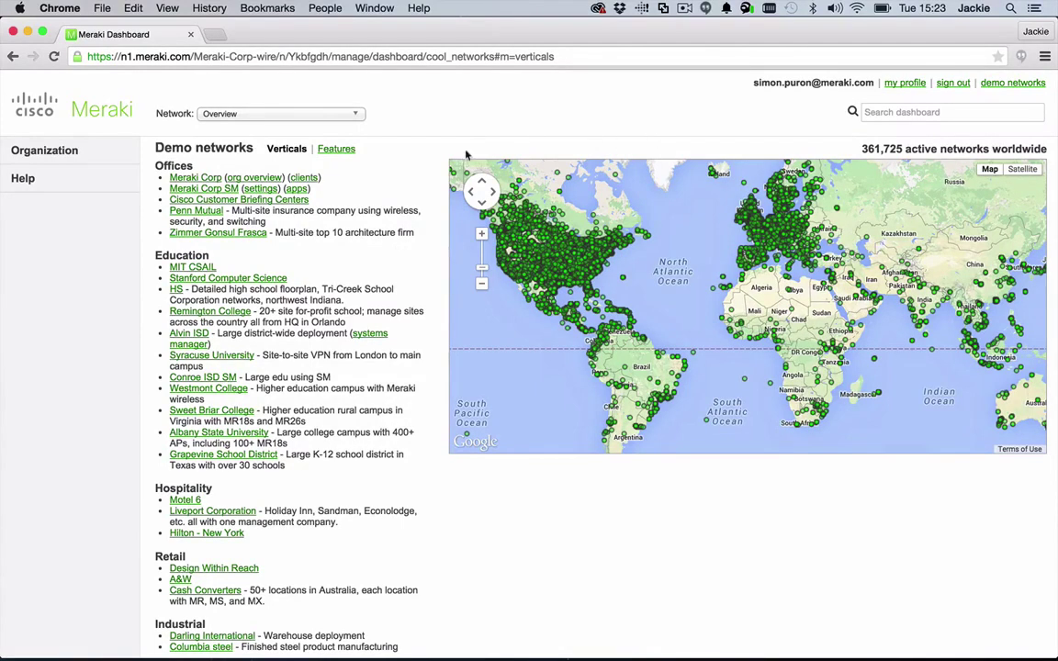
Open the Meraki Corp organization overview and go to its Meraki Corp network.
{"action": "left_click", "coordinate": [266, 179]}
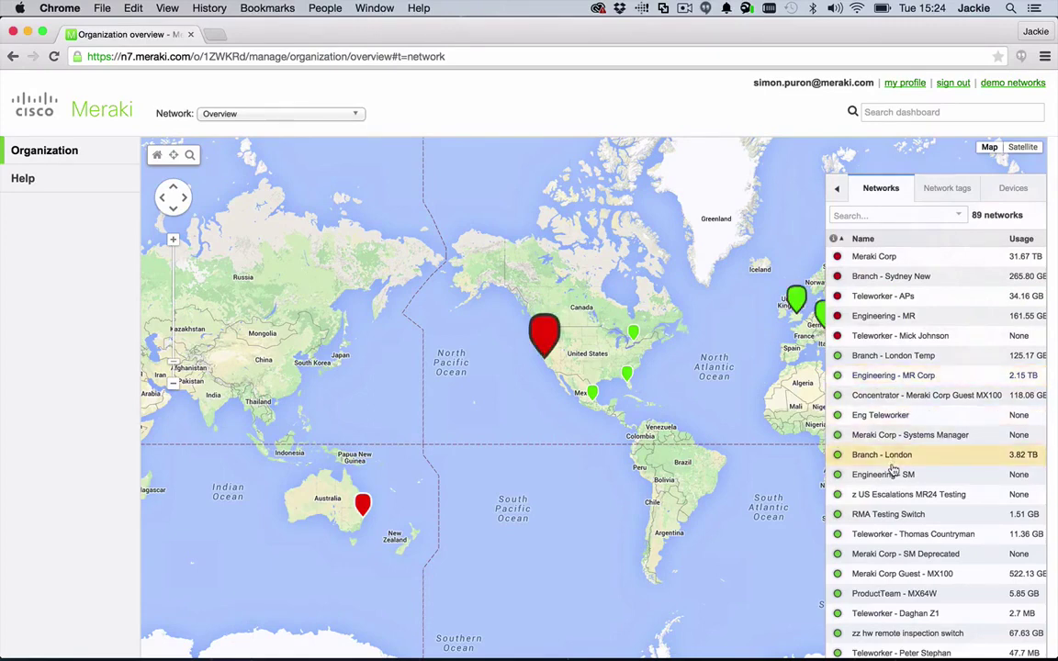
{"action": "left_click", "coordinate": [875, 256]}
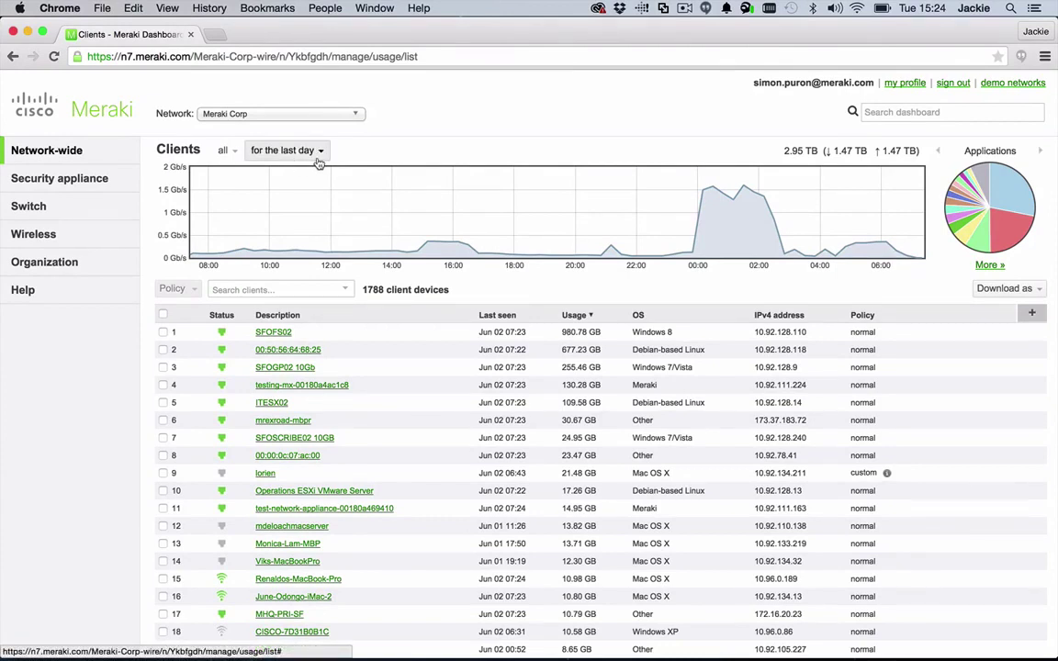
{"action": "left_click", "coordinate": [353, 115]}
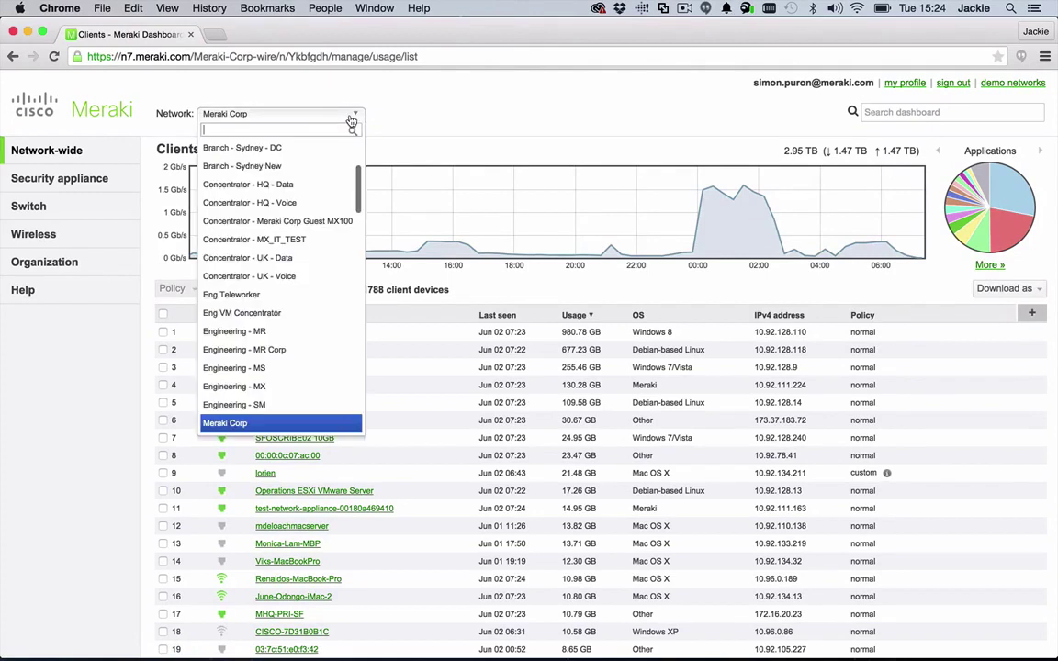
{"action": "left_click", "coordinate": [350, 120]}
{"action": "left_click", "coordinate": [351, 119]}
{"action": "left_click", "coordinate": [351, 119]}
{"action": "left_click", "coordinate": [317, 151]}
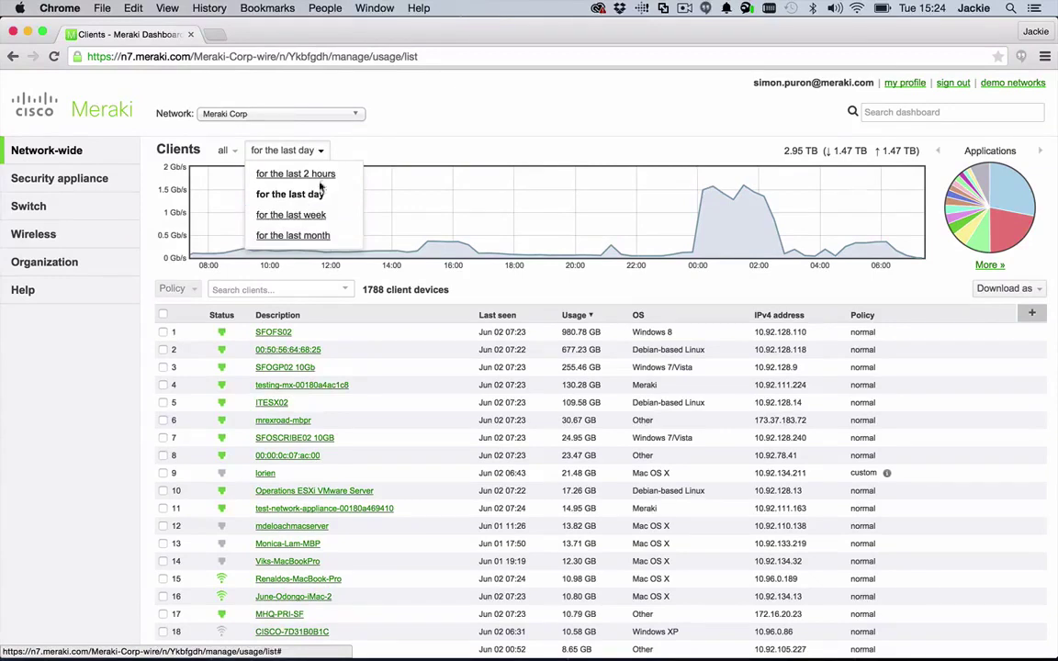
{"action": "left_click", "coordinate": [401, 143]}
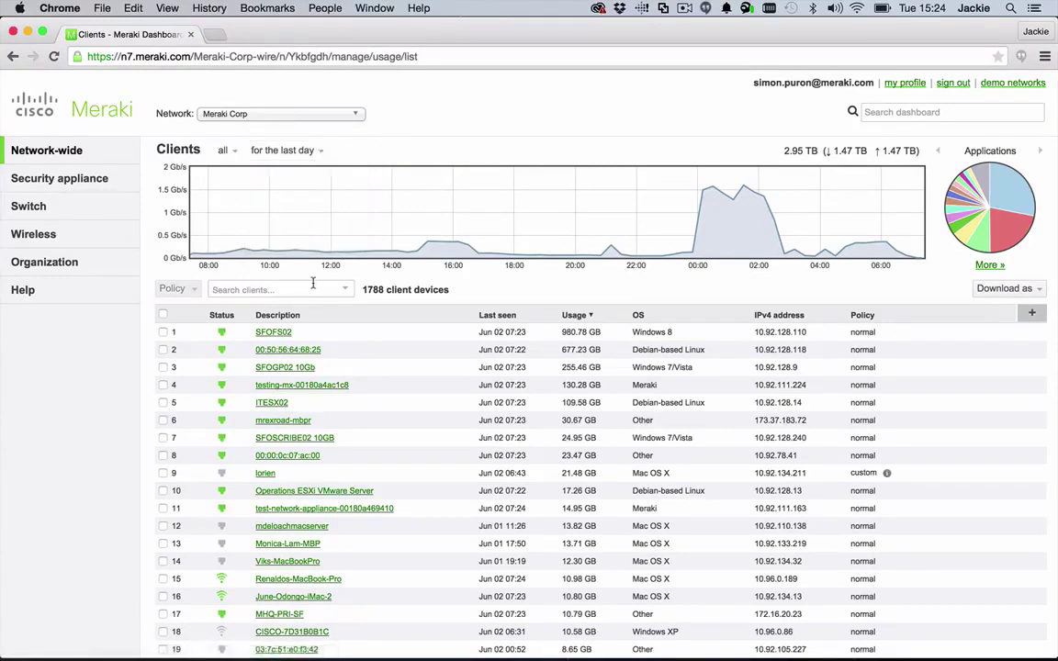
Filter the client list to wireless, online devices with iPad as the operating system.
{"action": "left_click", "coordinate": [346, 290]}
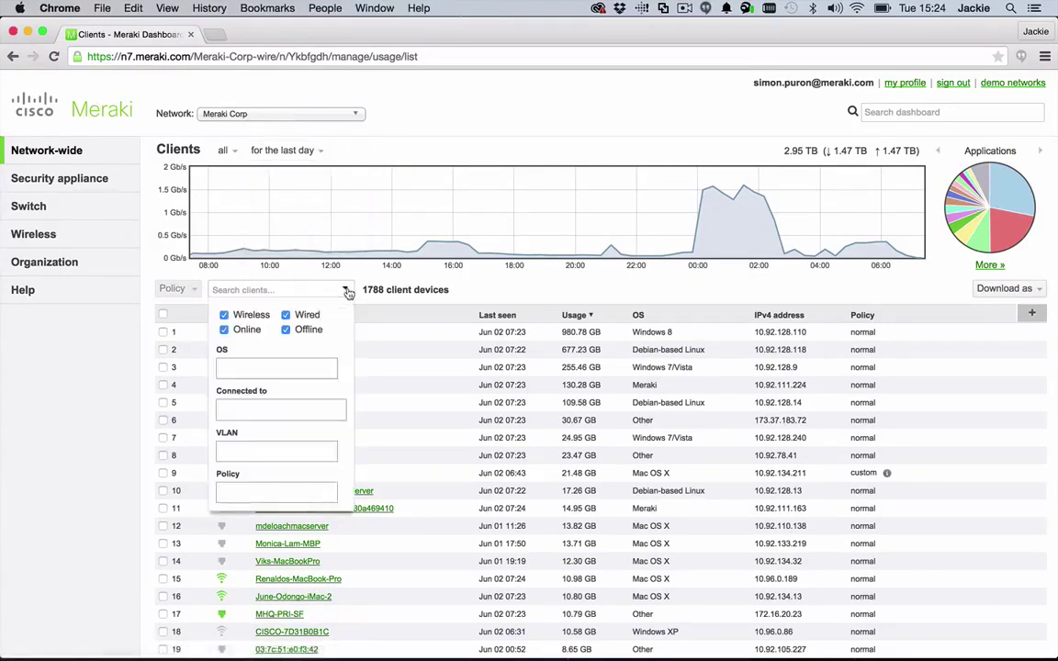
{"action": "left_click", "coordinate": [286, 314]}
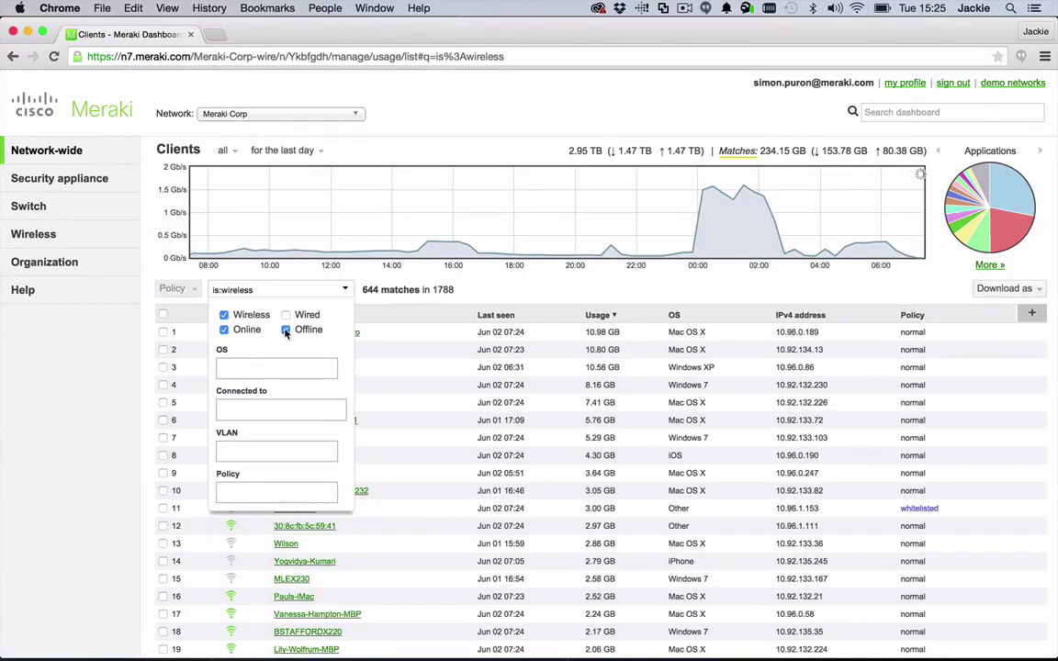
{"action": "left_click", "coordinate": [285, 330]}
{"action": "left_click", "coordinate": [258, 368]}
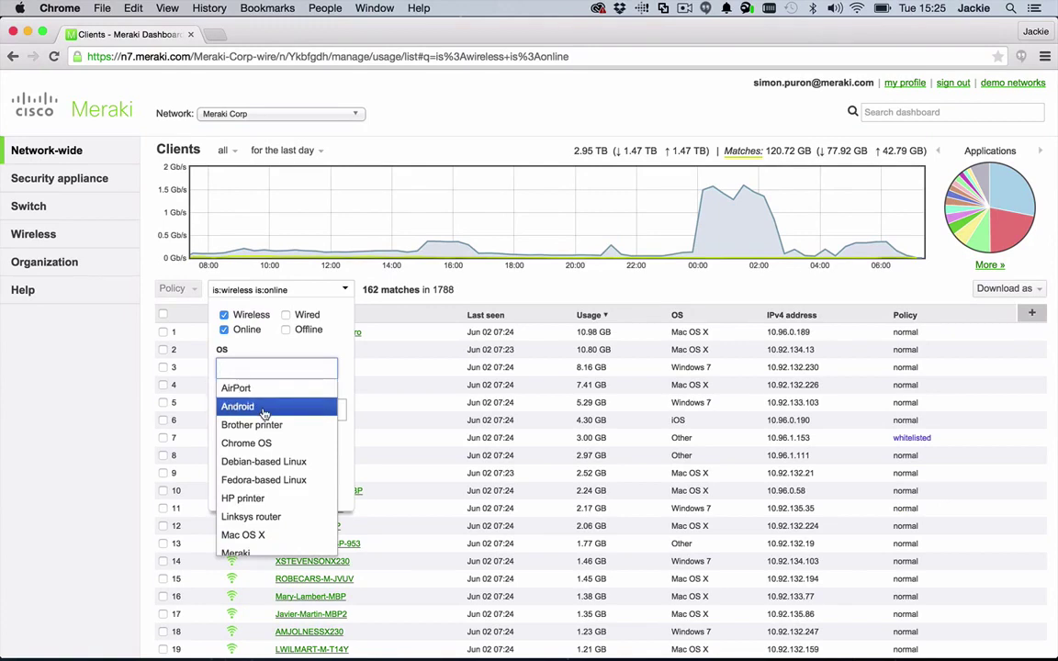
{"action": "scroll", "coordinate": [271, 493], "scroll_direction": "down", "scroll_amount": 3}
{"action": "scroll", "coordinate": [271, 493], "scroll_direction": "down", "scroll_amount": 1}
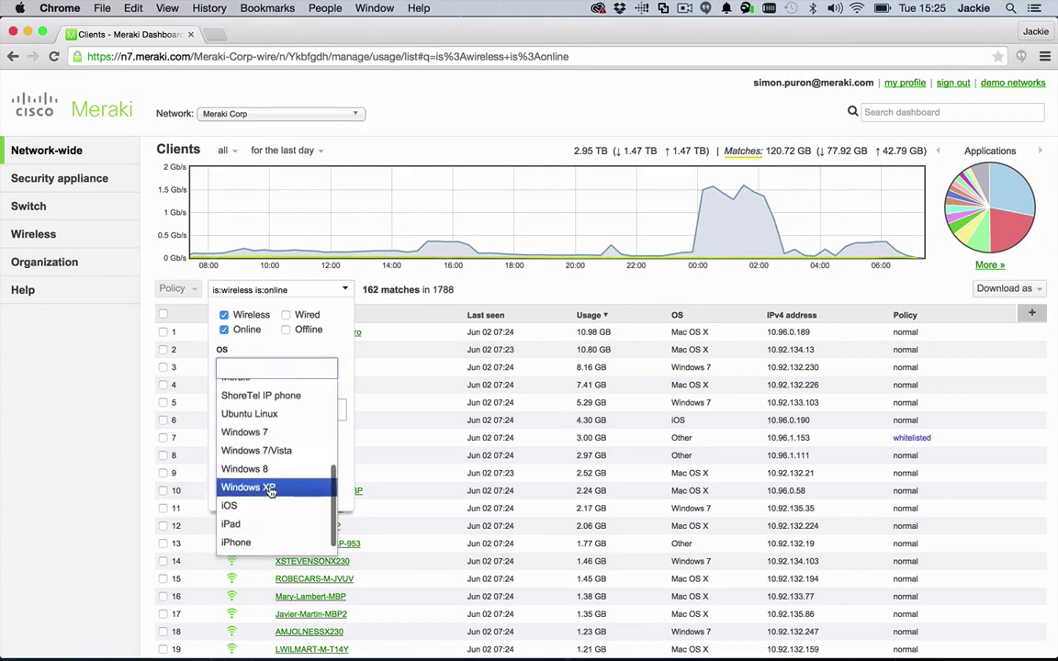
{"action": "left_click", "coordinate": [271, 520]}
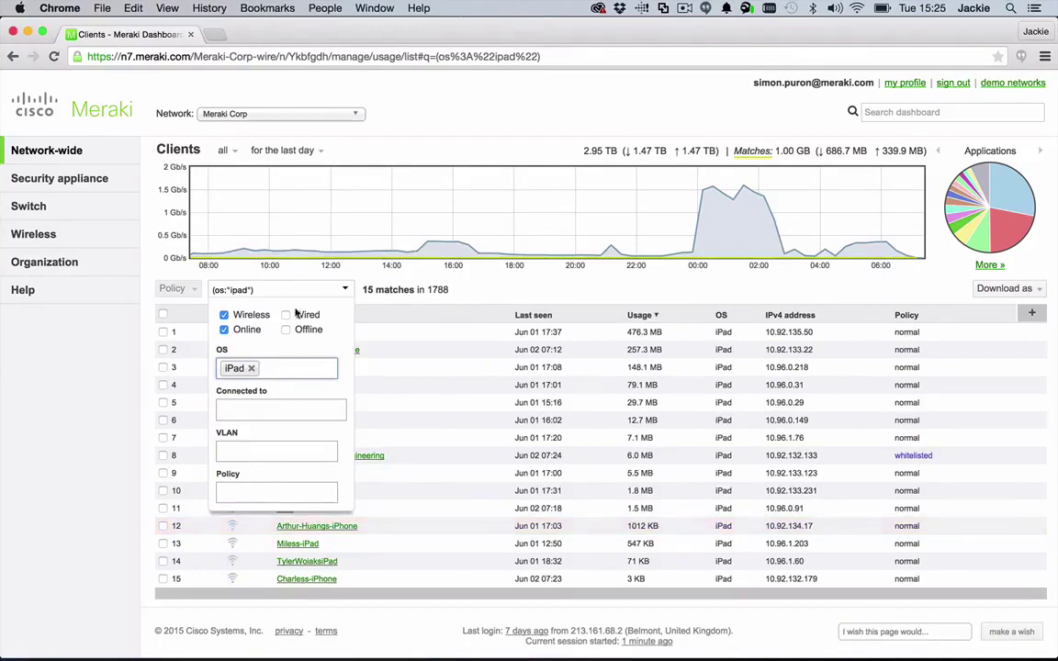
{"action": "left_click", "coordinate": [507, 289]}
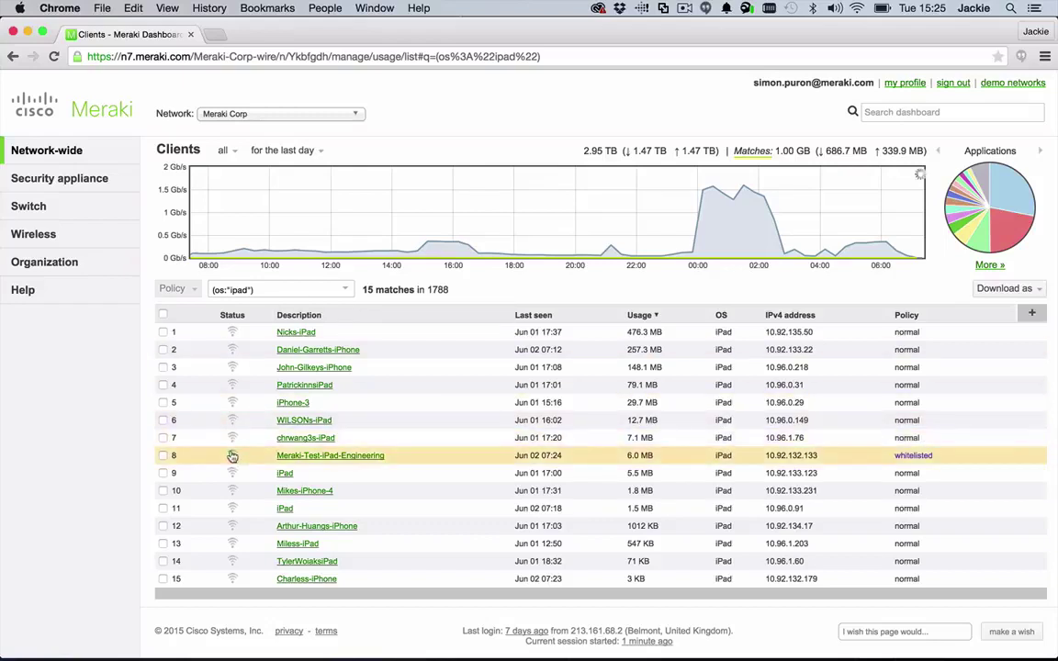
Examine the usage by destination of the Meraki-Test-iPad-Engineering client and return to the client list.
{"action": "left_click", "coordinate": [333, 457]}
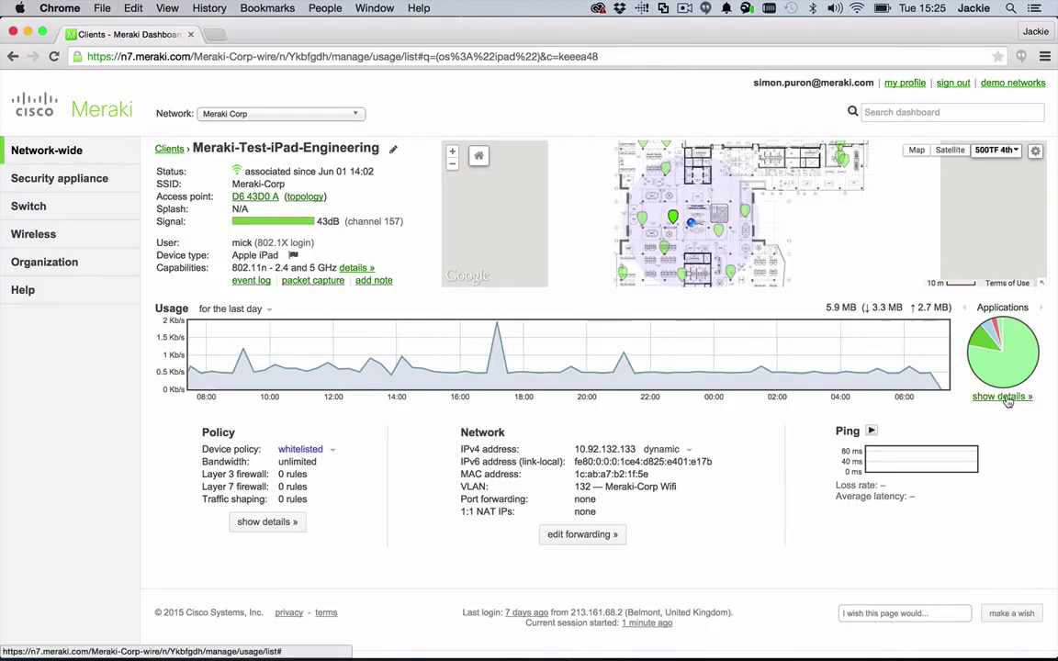
{"action": "left_click", "coordinate": [1006, 398]}
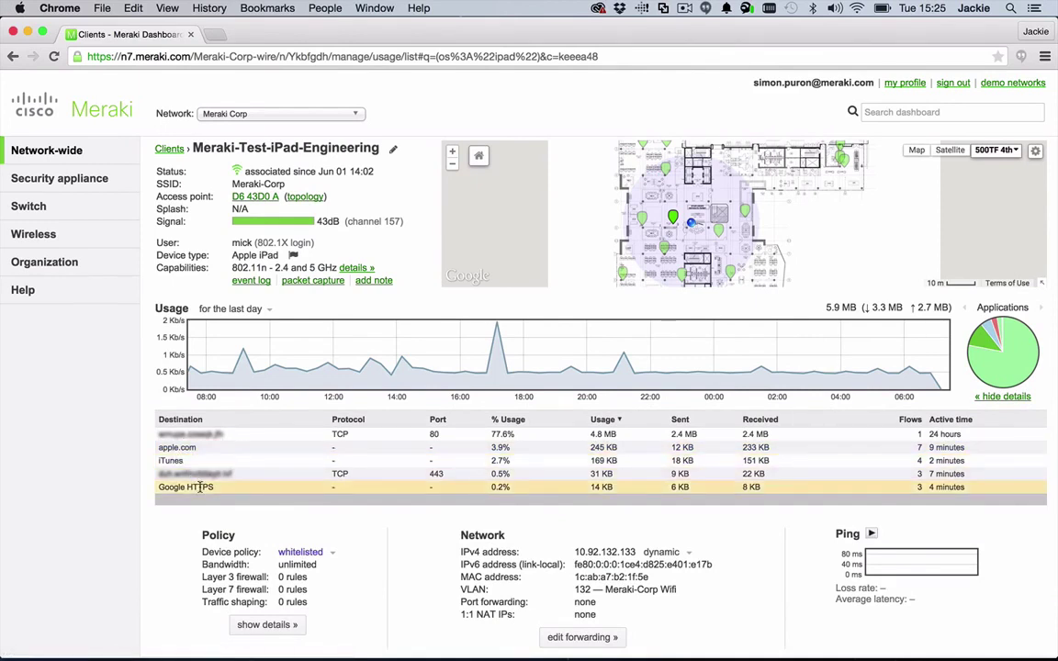
{"action": "left_click", "coordinate": [1025, 397]}
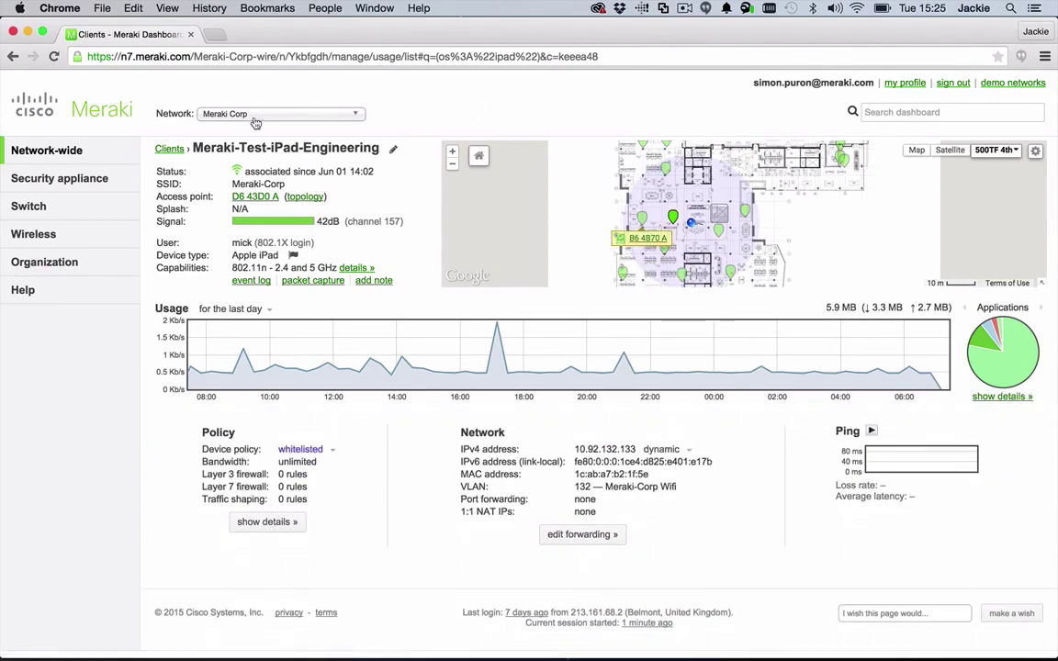
{"action": "left_click", "coordinate": [166, 147]}
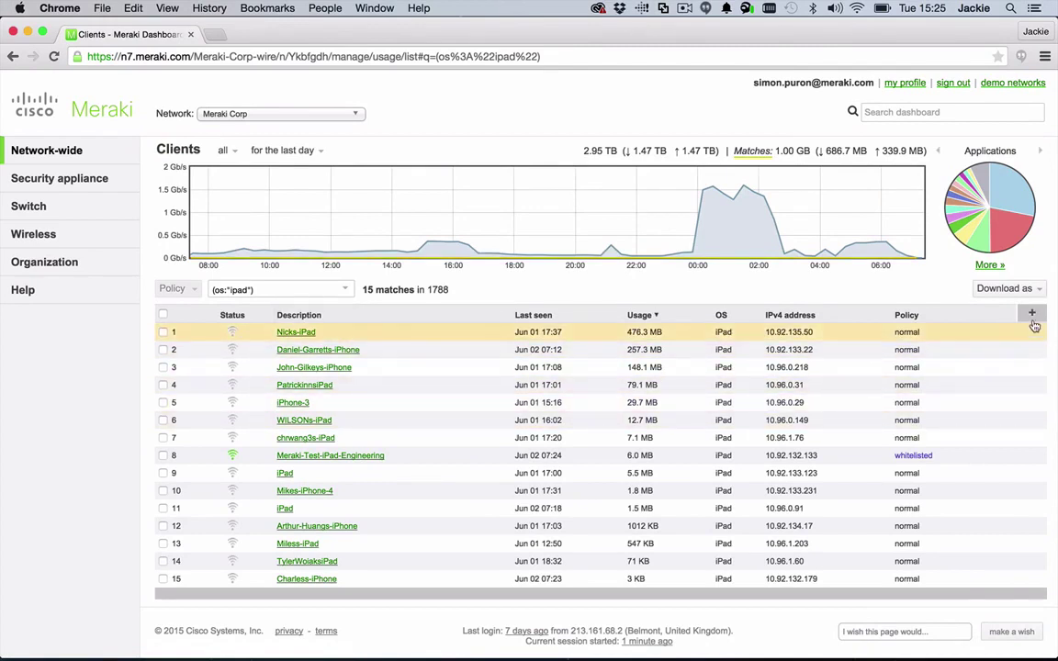
From the application usage details, open the Netflix rule and the seventh client contributing to it.
{"action": "left_click", "coordinate": [1032, 315]}
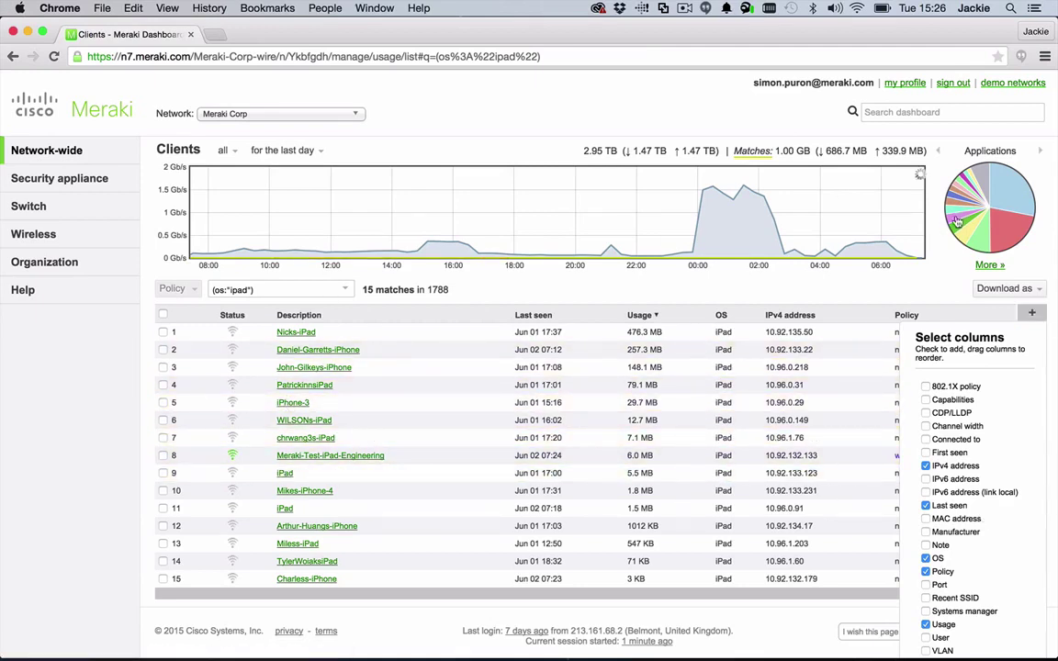
{"action": "mouse_move", "coordinate": [960, 229]}
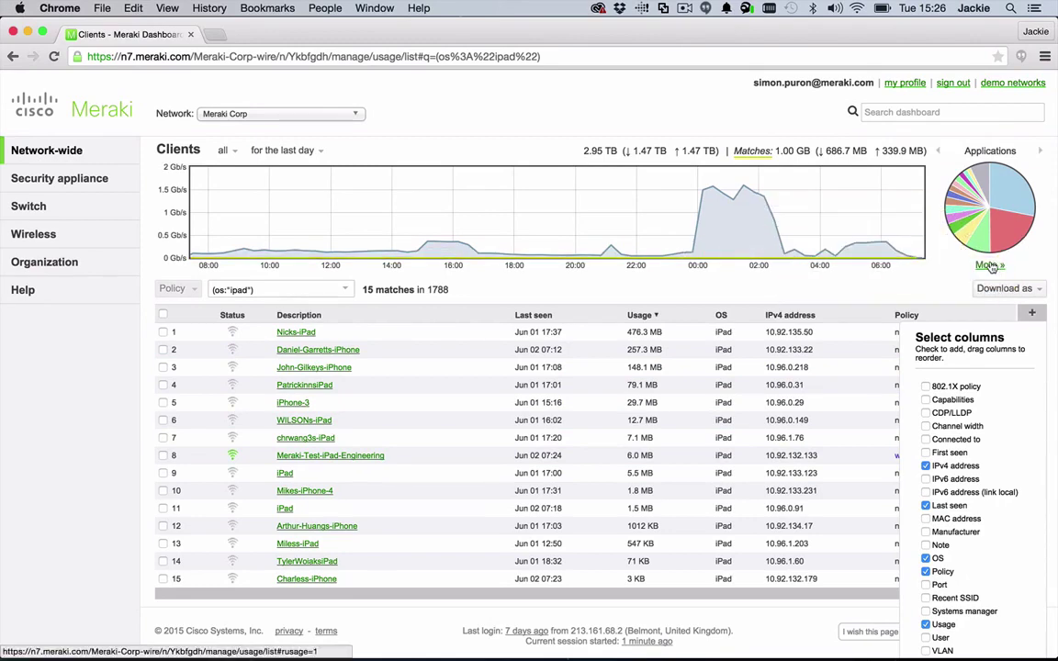
{"action": "left_click", "coordinate": [991, 265]}
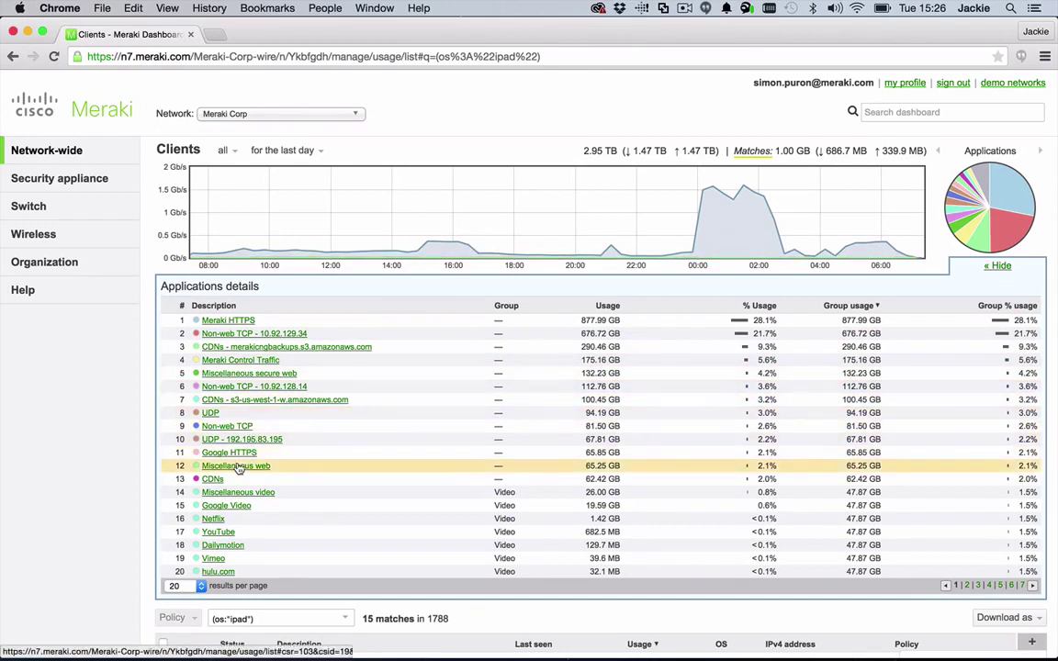
{"action": "left_click", "coordinate": [213, 519]}
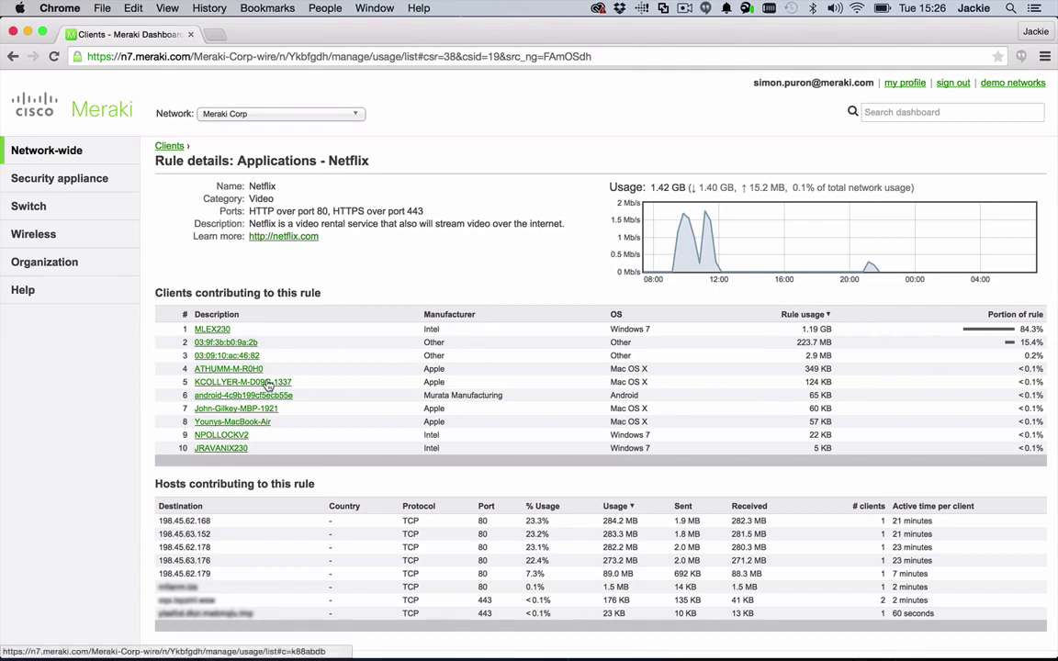
{"action": "left_click", "coordinate": [218, 410]}
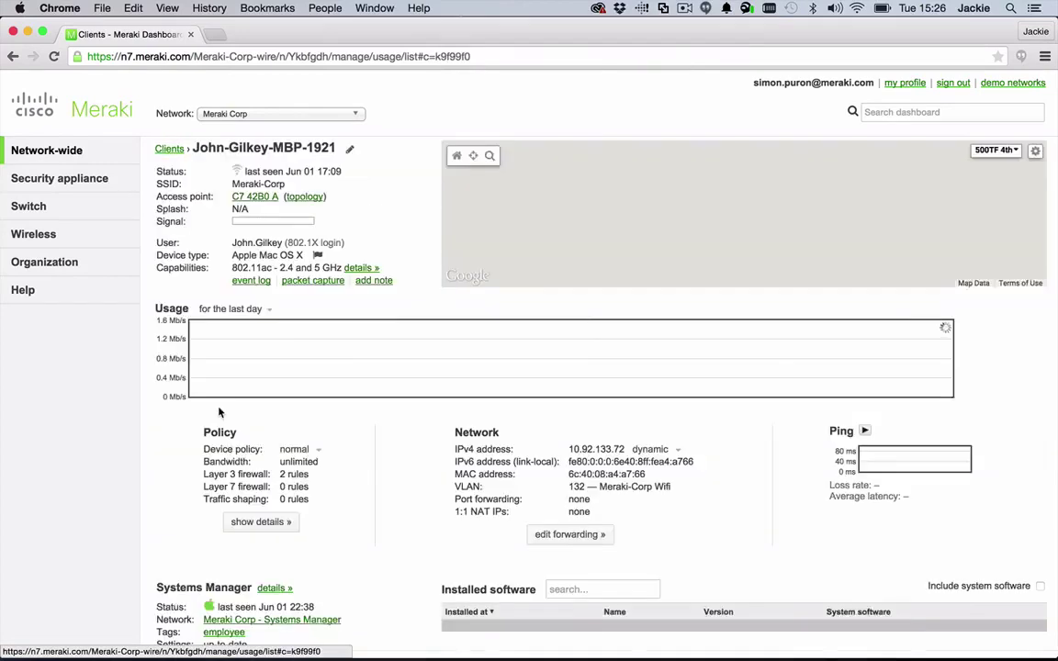
Try setting the client's device policy to Blocked with the splash message "beaucoup trop de netflix".
{"action": "left_click", "coordinate": [317, 450]}
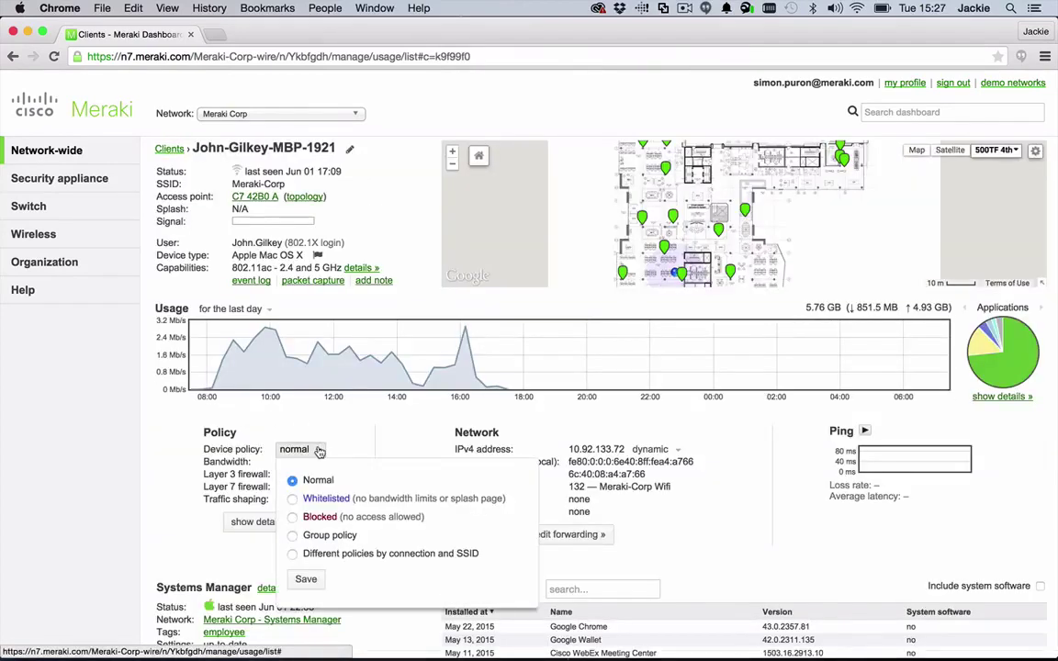
{"action": "left_click", "coordinate": [292, 518]}
{"action": "left_click", "coordinate": [326, 555]}
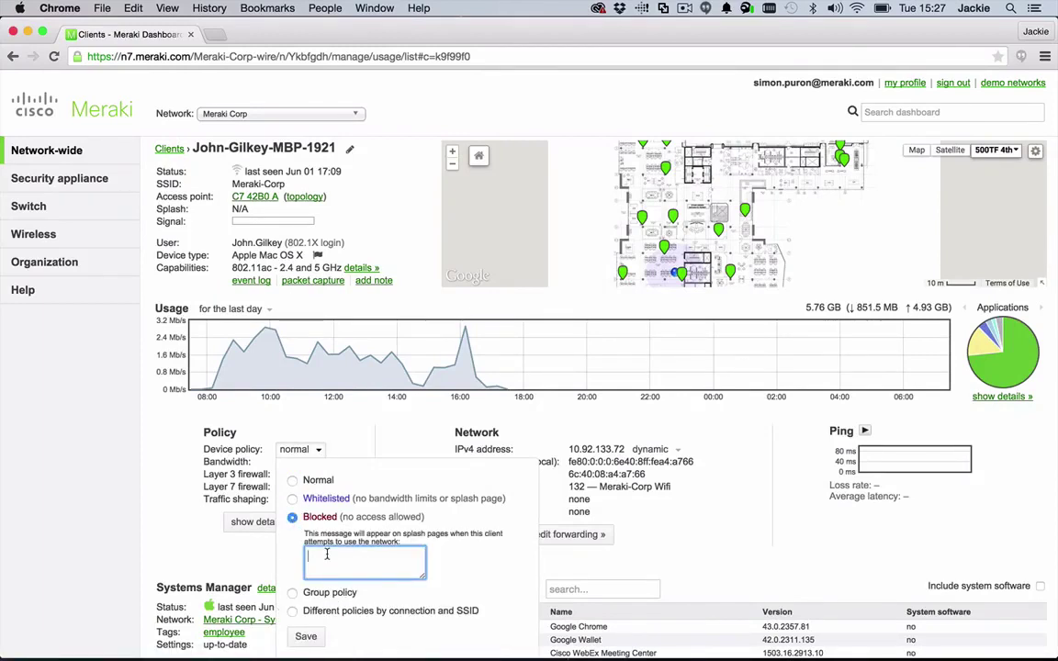
{"action": "type", "text": "beaucoup tr"}
{"action": "type", "text": "op de netflix"}
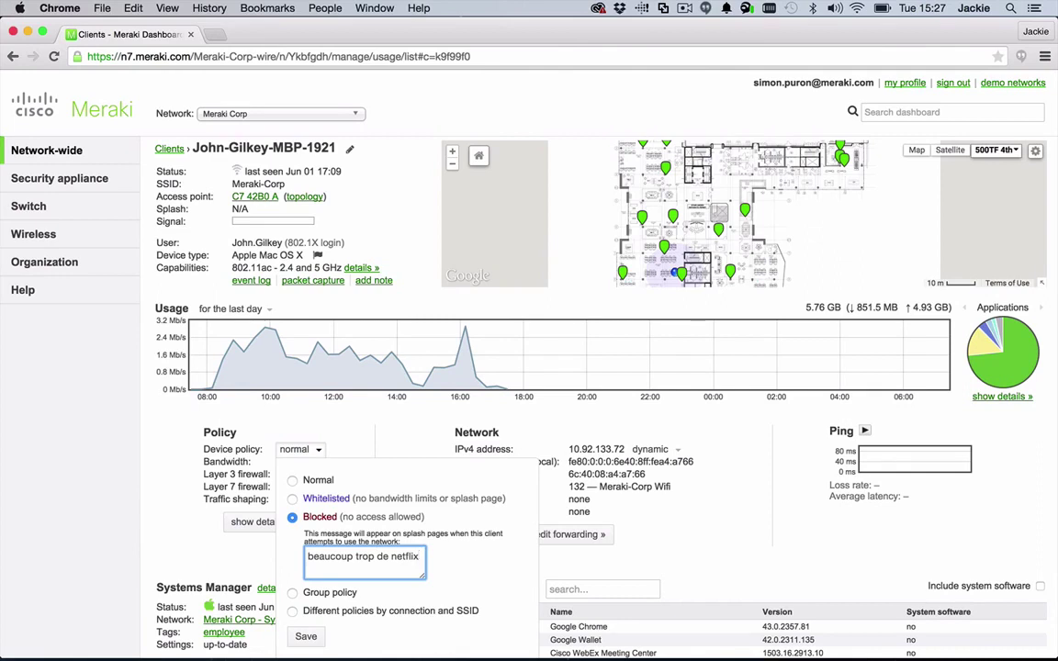
Try a group policy for the client instead, choosing Block BitTorrent & gaming.
{"action": "left_click", "coordinate": [293, 592]}
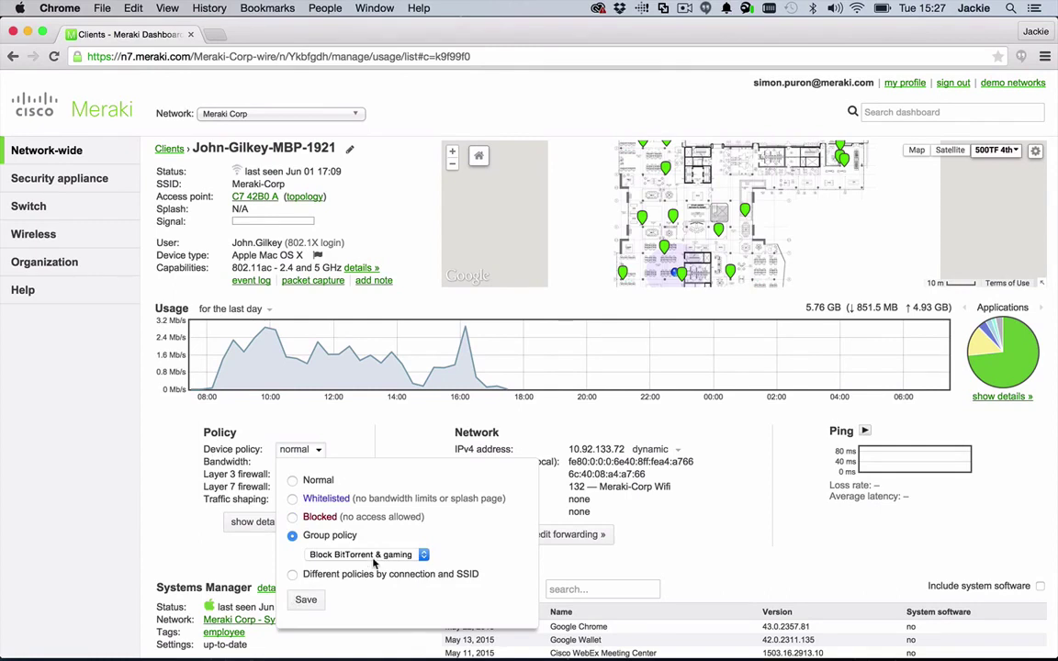
{"action": "left_click", "coordinate": [376, 557]}
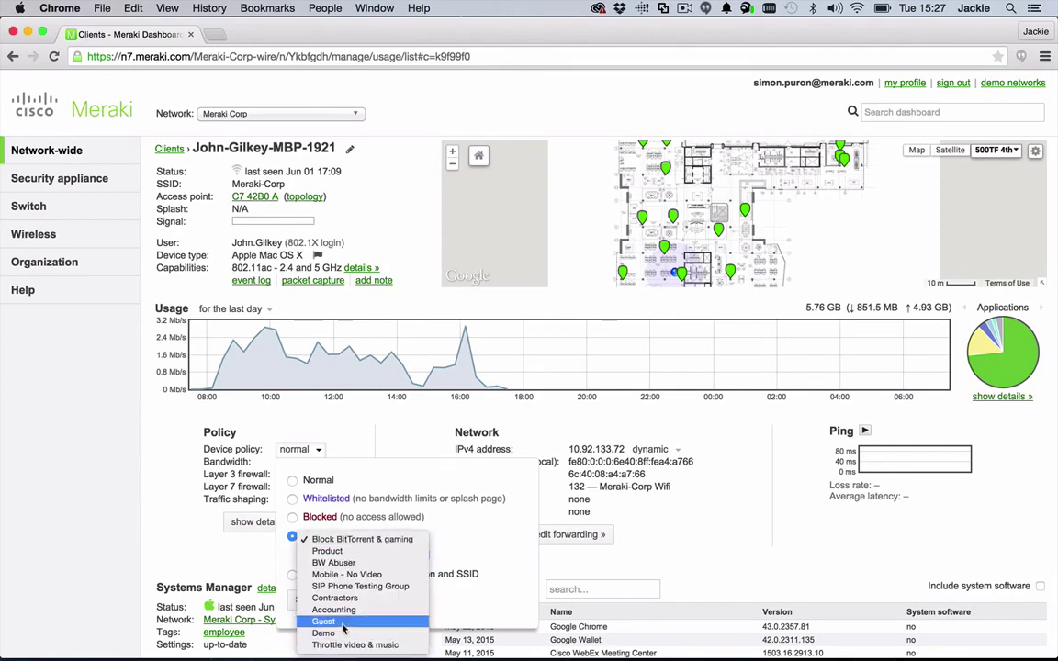
{"action": "left_click", "coordinate": [341, 540]}
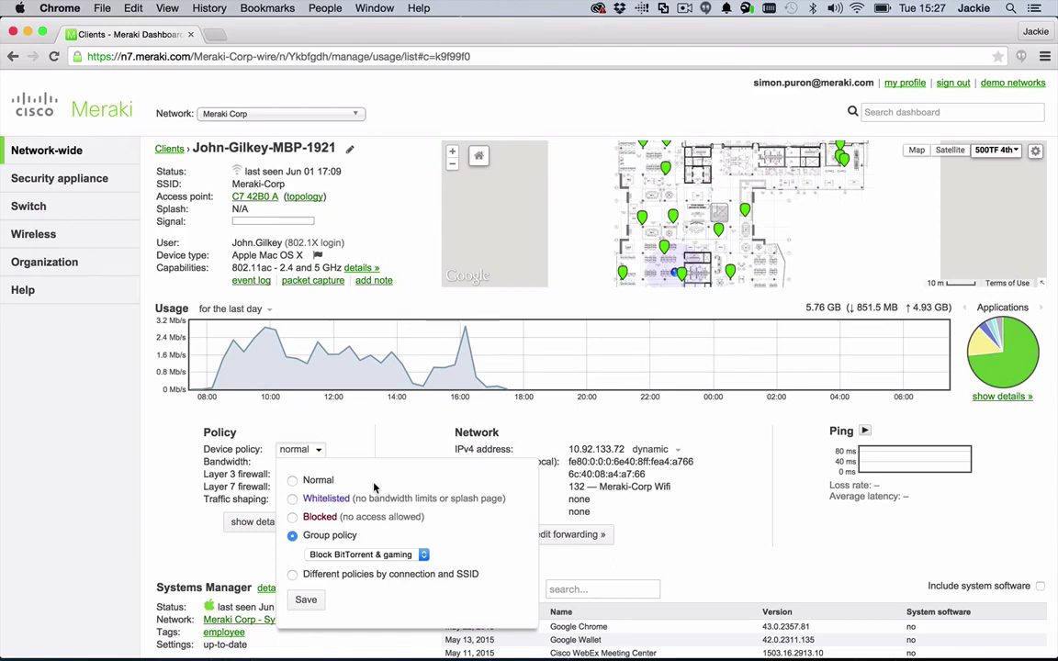
Open the access control settings of the Meraki-Guest SSID from the wireless SSID overview, keeping that SSID selected.
{"action": "mouse_move", "coordinate": [108, 232]}
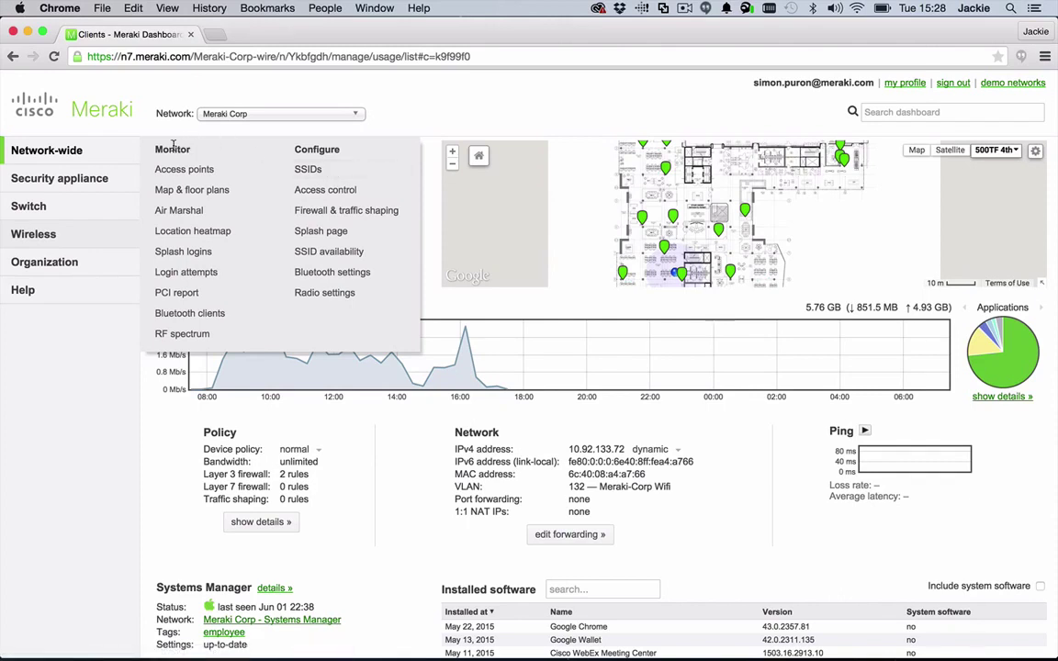
{"action": "left_click", "coordinate": [314, 172]}
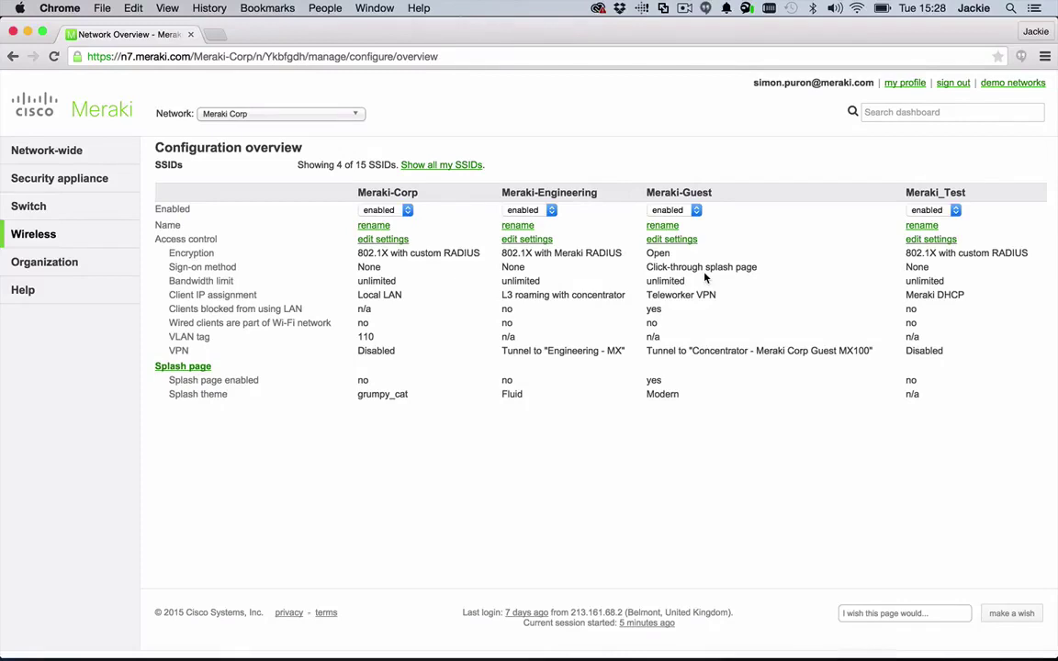
{"action": "left_click", "coordinate": [668, 239]}
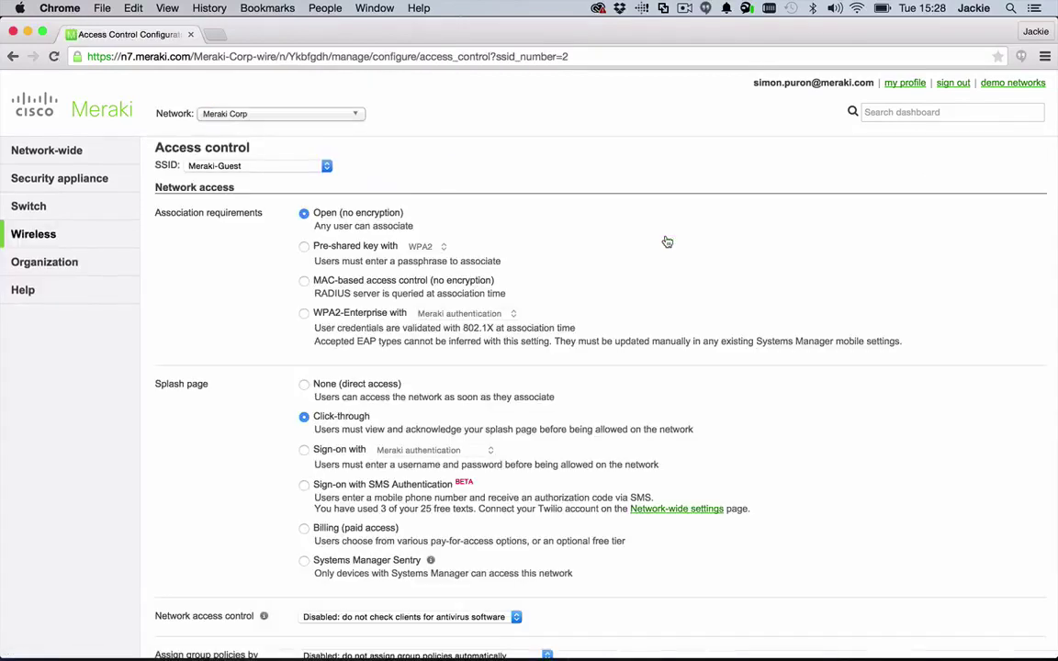
{"action": "left_click", "coordinate": [292, 167]}
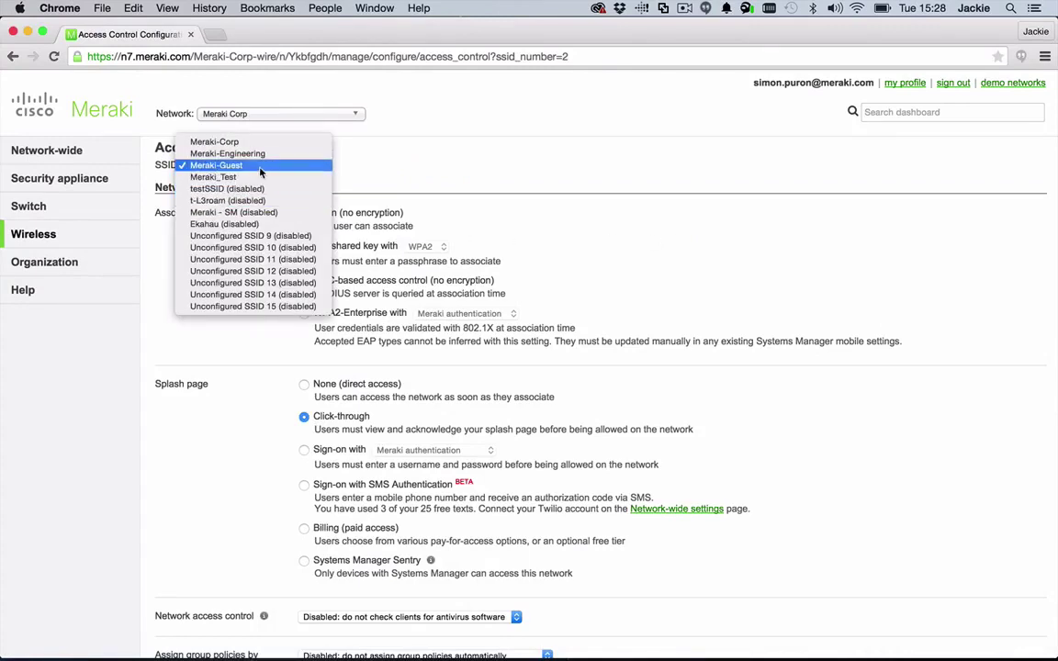
{"action": "left_click", "coordinate": [260, 167]}
{"action": "left_click", "coordinate": [275, 166]}
{"action": "left_click", "coordinate": [248, 166]}
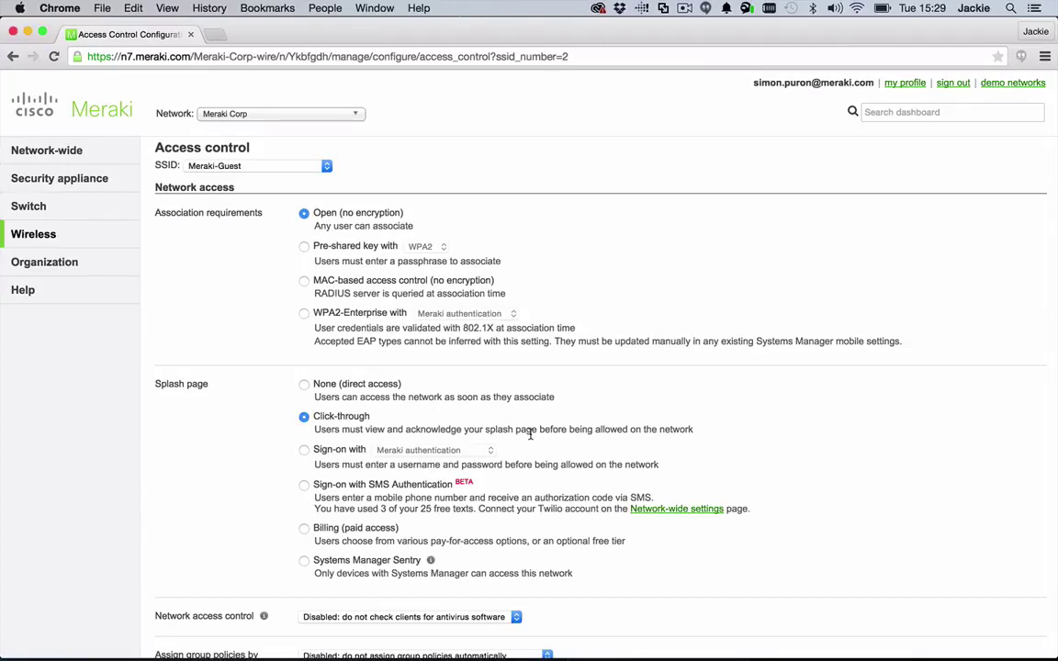
Set the Meraki-Guest splash page to Sign-on with Facebook Wi-Fi.
{"action": "left_click", "coordinate": [305, 450]}
{"action": "left_click", "coordinate": [430, 437]}
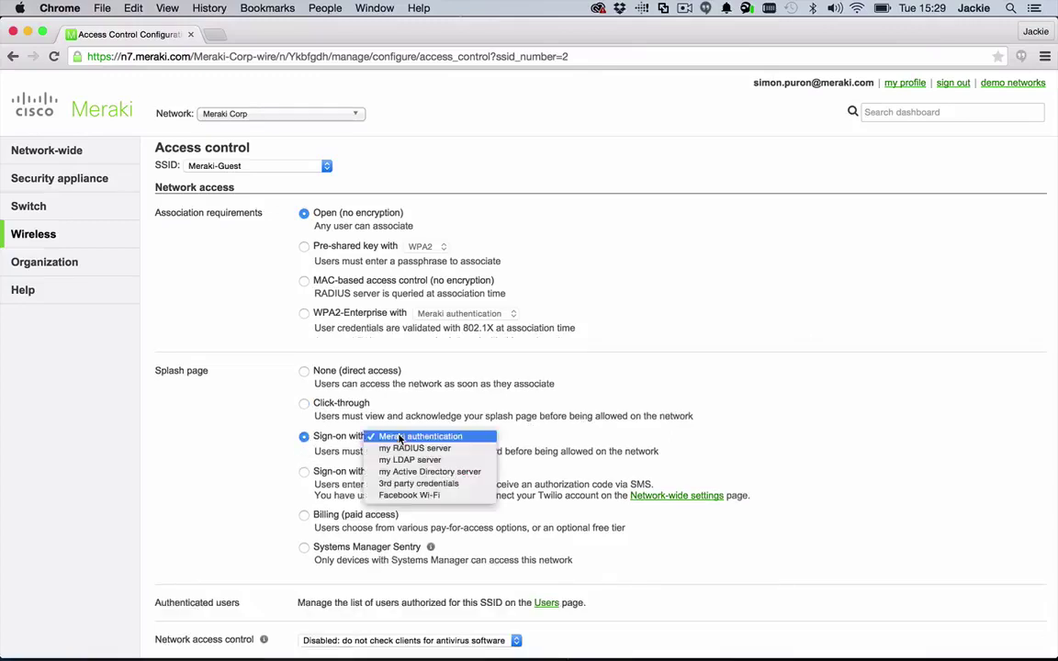
{"action": "left_click", "coordinate": [408, 496]}
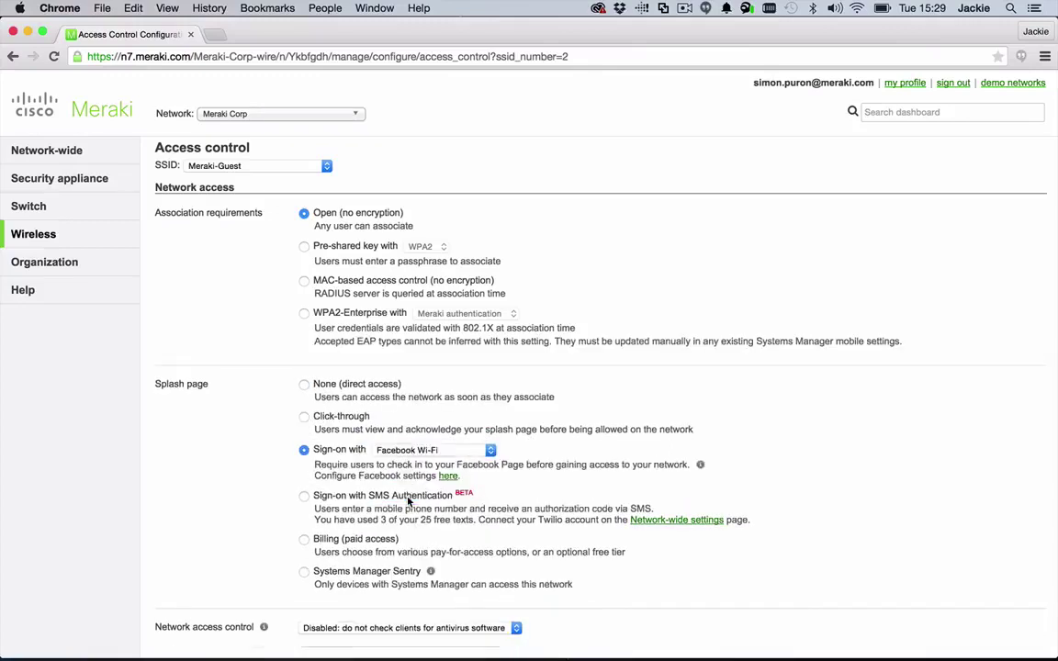
Try Sign-on with SMS Authentication for the splash page and replace it with Billing (paid access).
{"action": "left_click", "coordinate": [304, 497]}
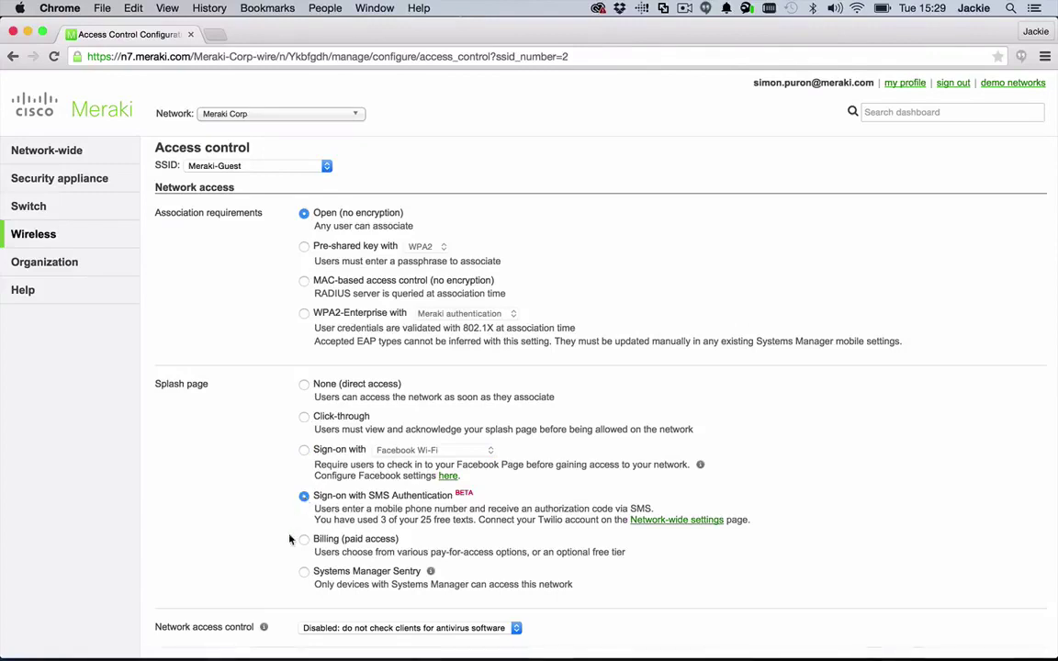
{"action": "left_click", "coordinate": [303, 540]}
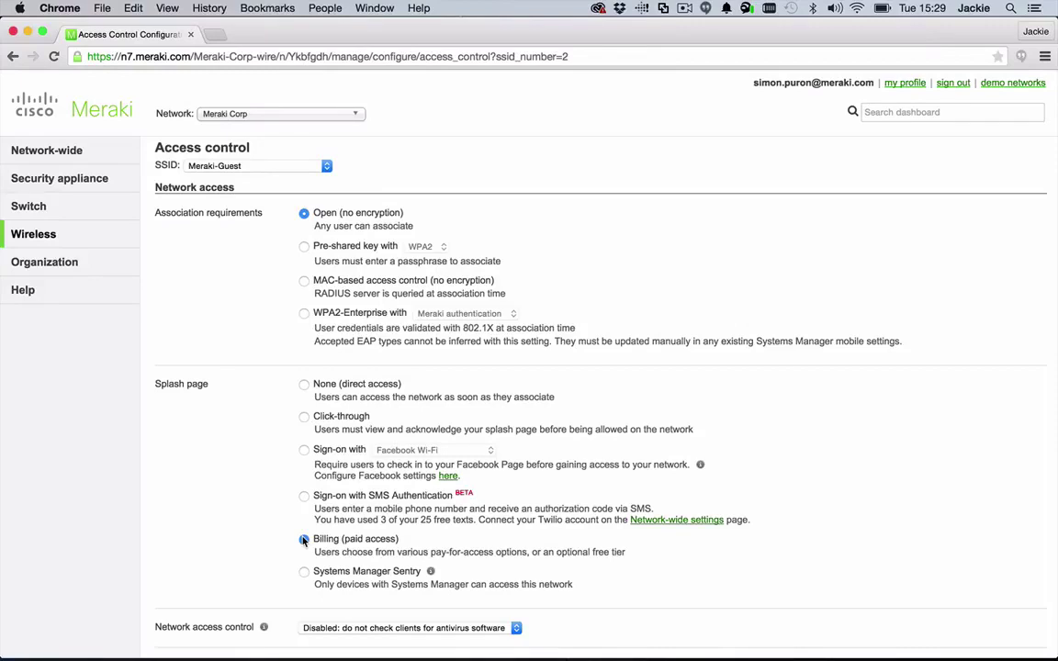
Switch the access control settings to the Meraki-Corp SSID, discarding the unsaved Meraki-Guest changes.
{"action": "left_click", "coordinate": [275, 166]}
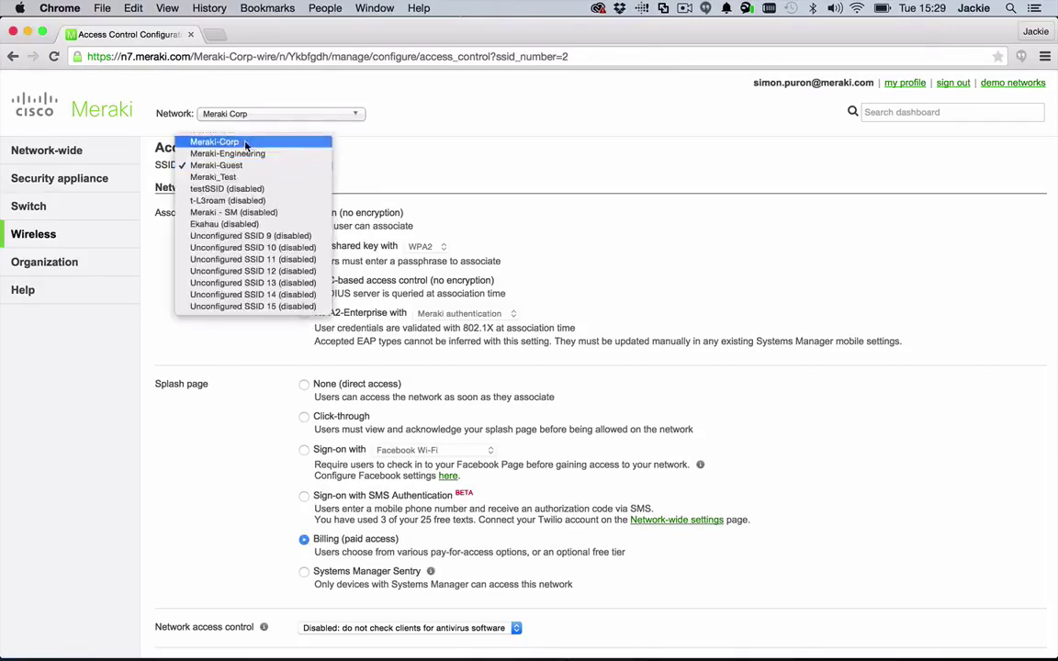
{"action": "left_click", "coordinate": [245, 144]}
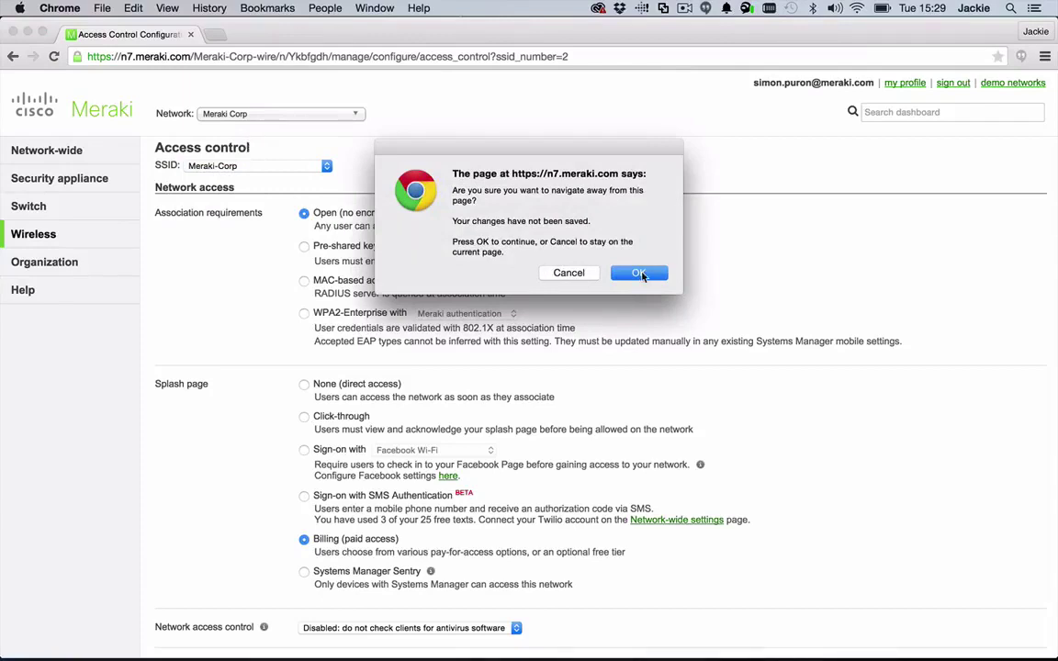
{"action": "left_click", "coordinate": [639, 274]}
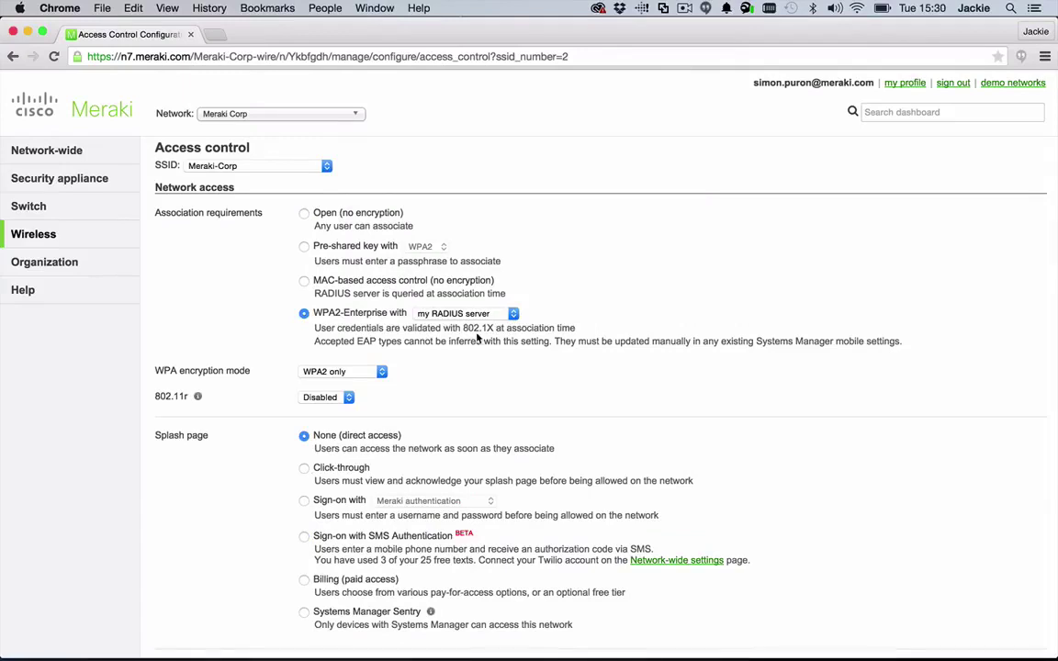
Try Meraki authentication for WPA2-Enterprise, return it to my RADIUS server, and add a second, blank RADIUS server entry.
{"action": "left_click", "coordinate": [432, 313]}
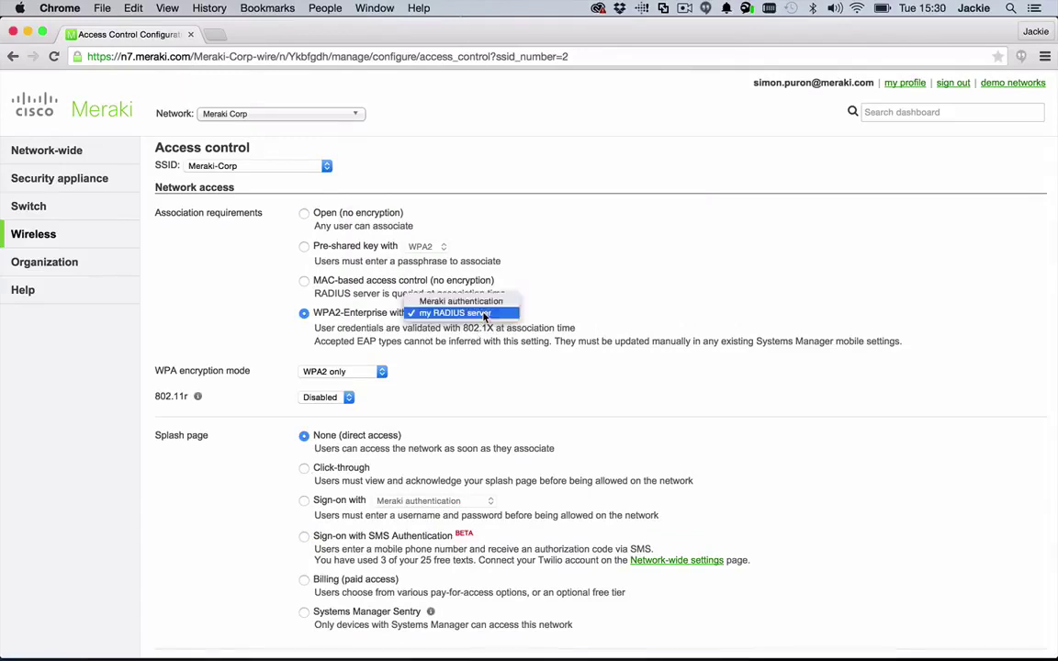
{"action": "left_click", "coordinate": [474, 303]}
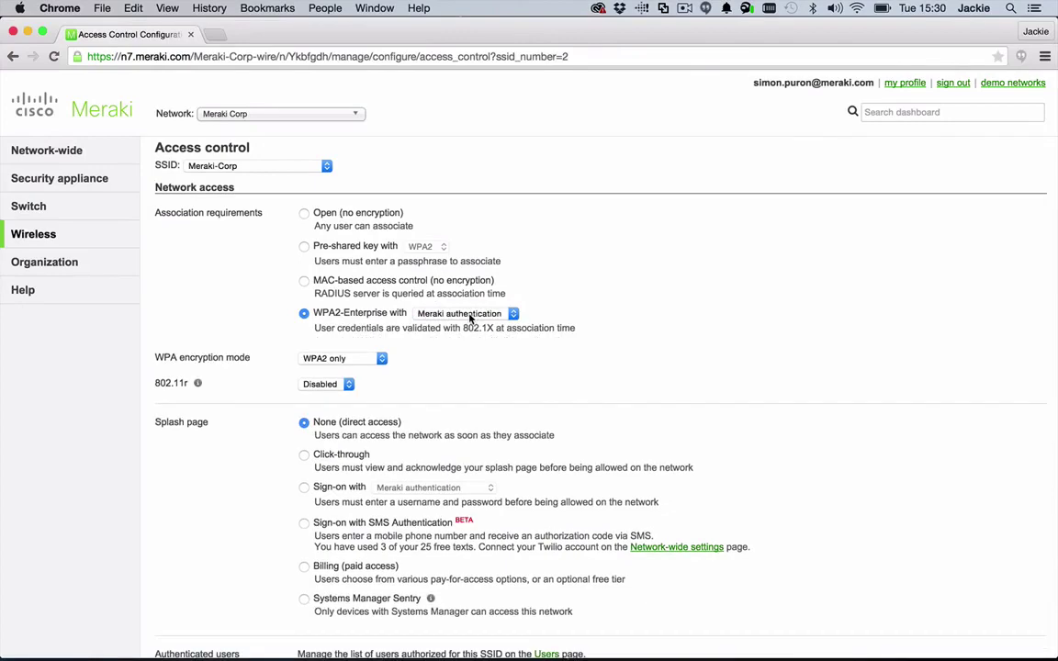
{"action": "left_click", "coordinate": [459, 313]}
{"action": "left_click", "coordinate": [470, 326]}
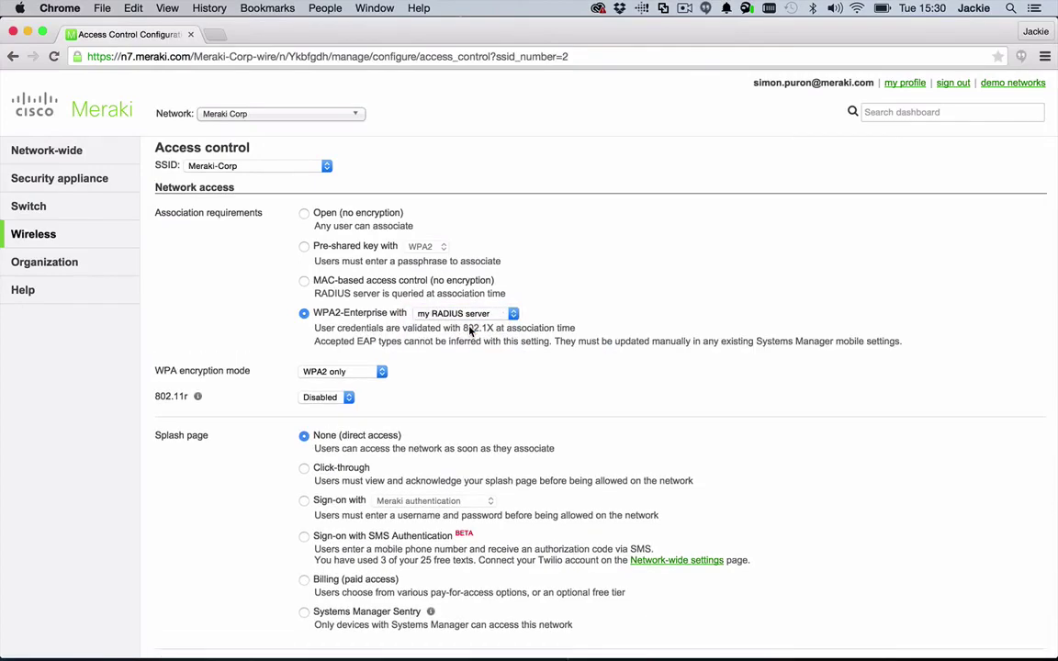
{"action": "scroll", "coordinate": [638, 370], "scroll_direction": "down", "scroll_amount": 5}
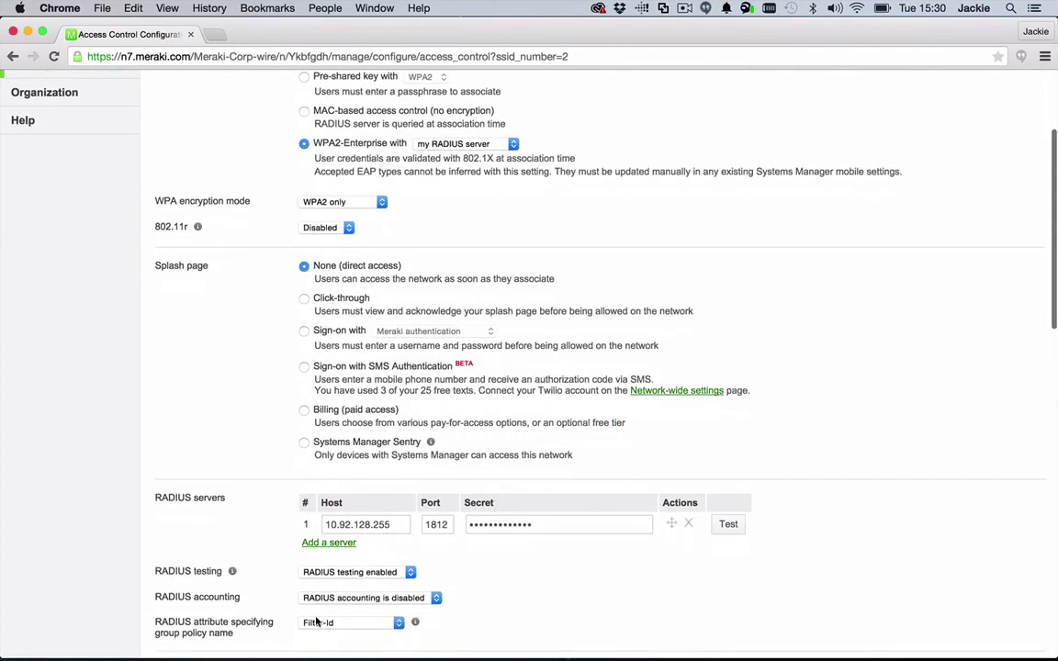
{"action": "left_click", "coordinate": [335, 542]}
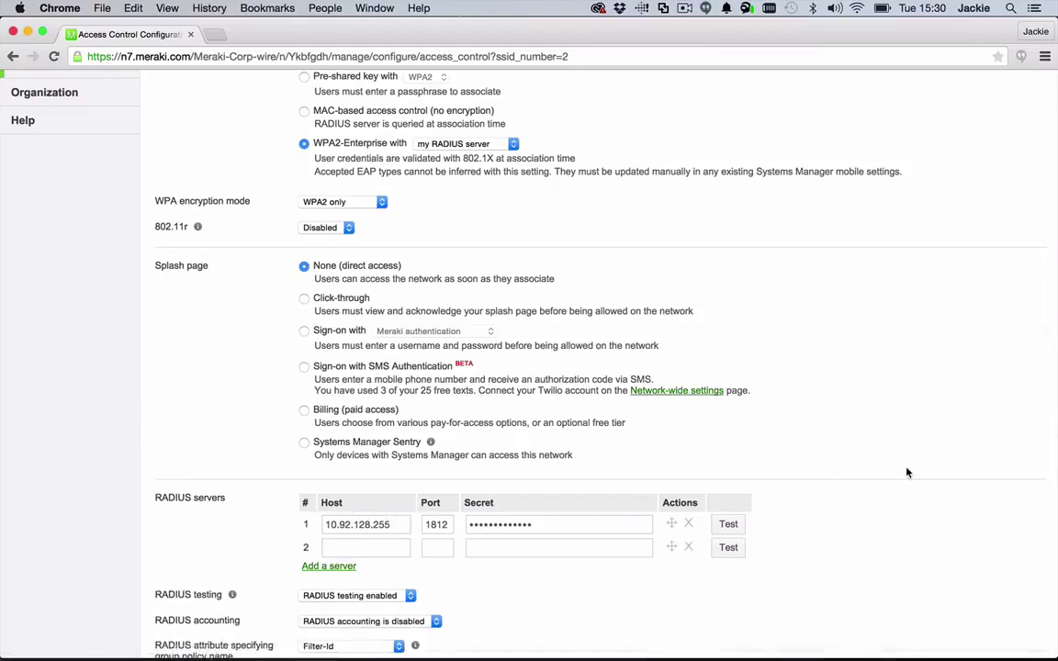
Set the Meraki-Corp splash page to Sign-on with Meraki authentication and the association requirement to Pre-shared key with WPA2.
{"action": "scroll", "coordinate": [906, 472], "scroll_direction": "up", "scroll_amount": 1}
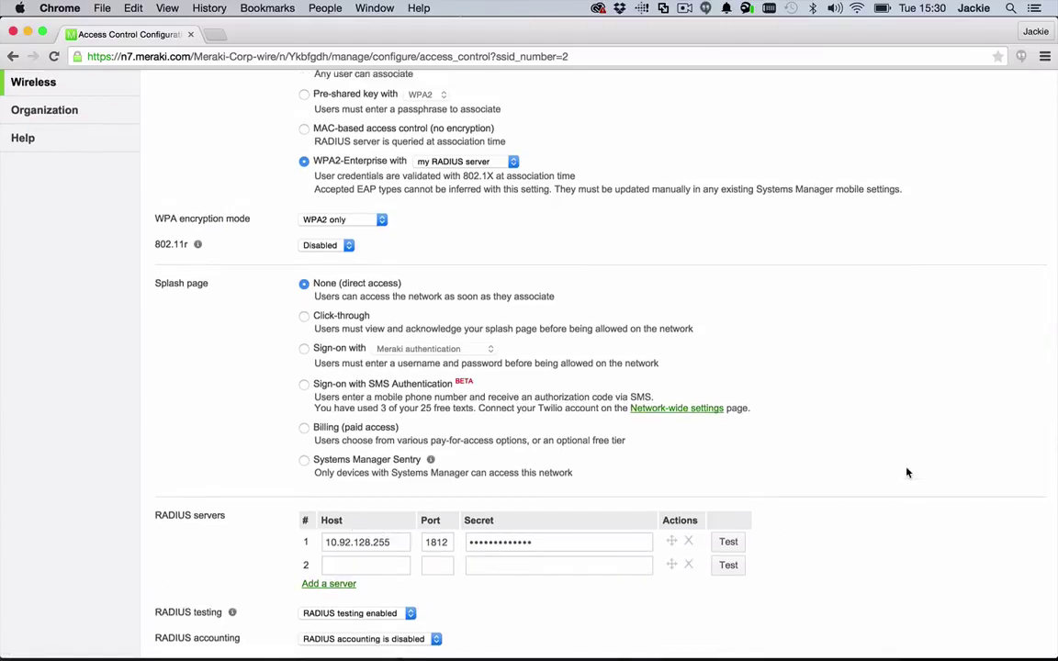
{"action": "scroll", "coordinate": [906, 472], "scroll_direction": "up", "scroll_amount": 1}
{"action": "scroll", "coordinate": [906, 472], "scroll_direction": "up", "scroll_amount": 3}
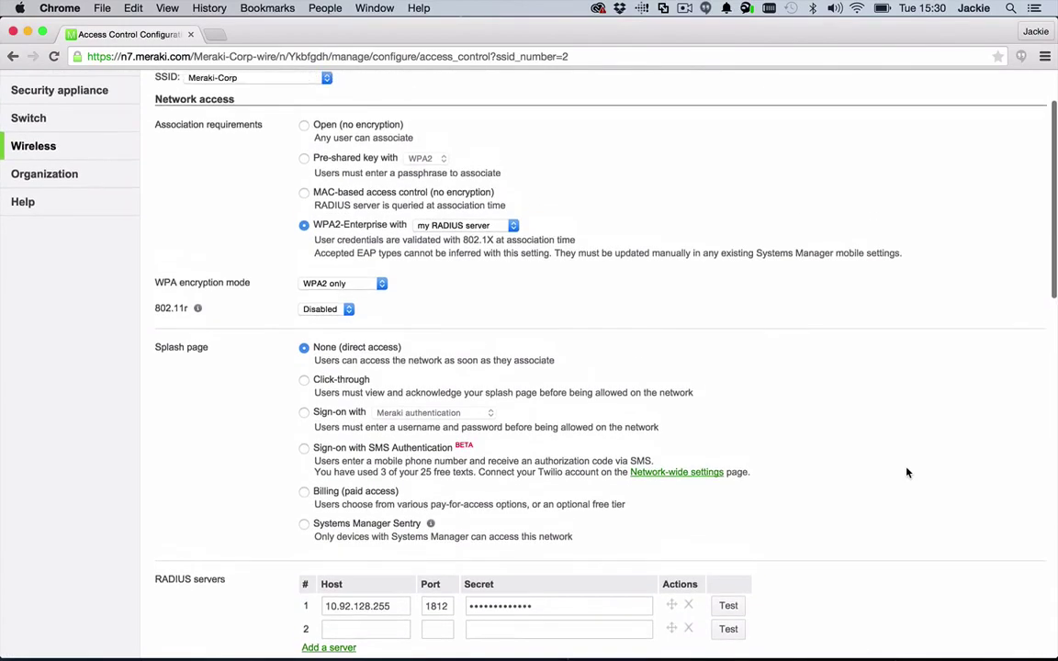
{"action": "scroll", "coordinate": [906, 472], "scroll_direction": "up", "scroll_amount": 2}
{"action": "scroll", "coordinate": [906, 472], "scroll_direction": "down", "scroll_amount": 2}
{"action": "left_click", "coordinate": [303, 440]}
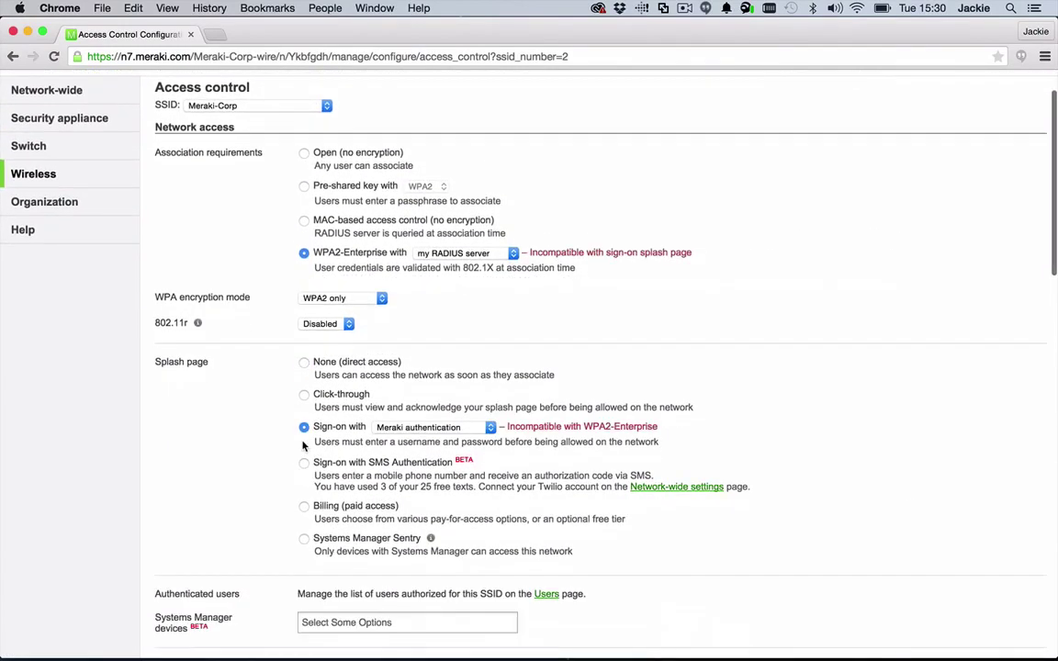
{"action": "left_click", "coordinate": [304, 187]}
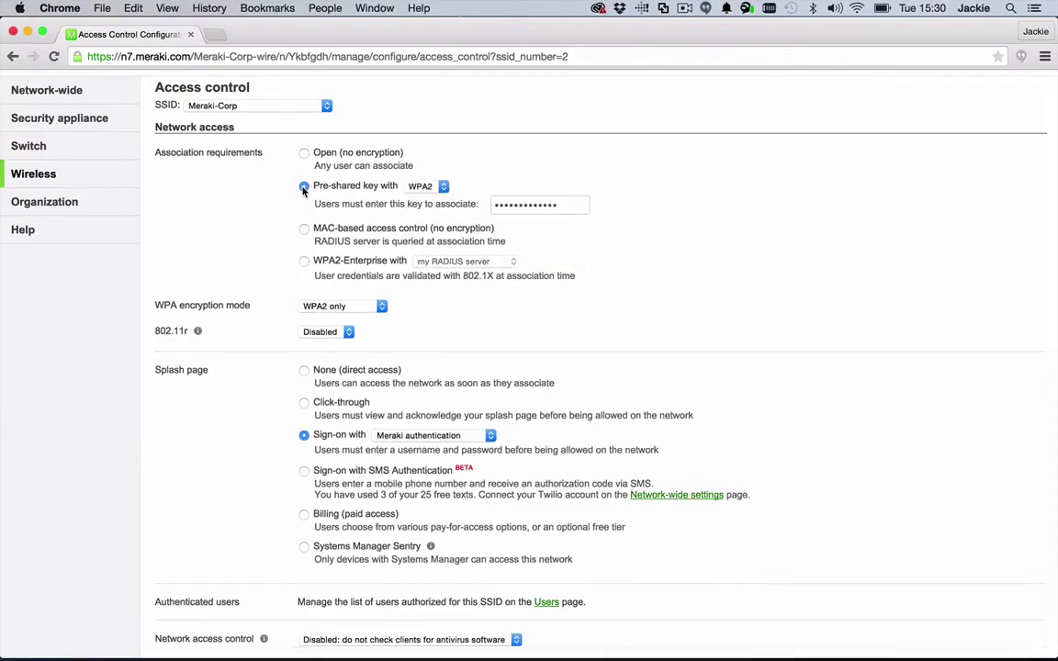
Change the splash page sign-on to my Active Directory server and add a blank Active Directory server entry.
{"action": "left_click", "coordinate": [427, 436]}
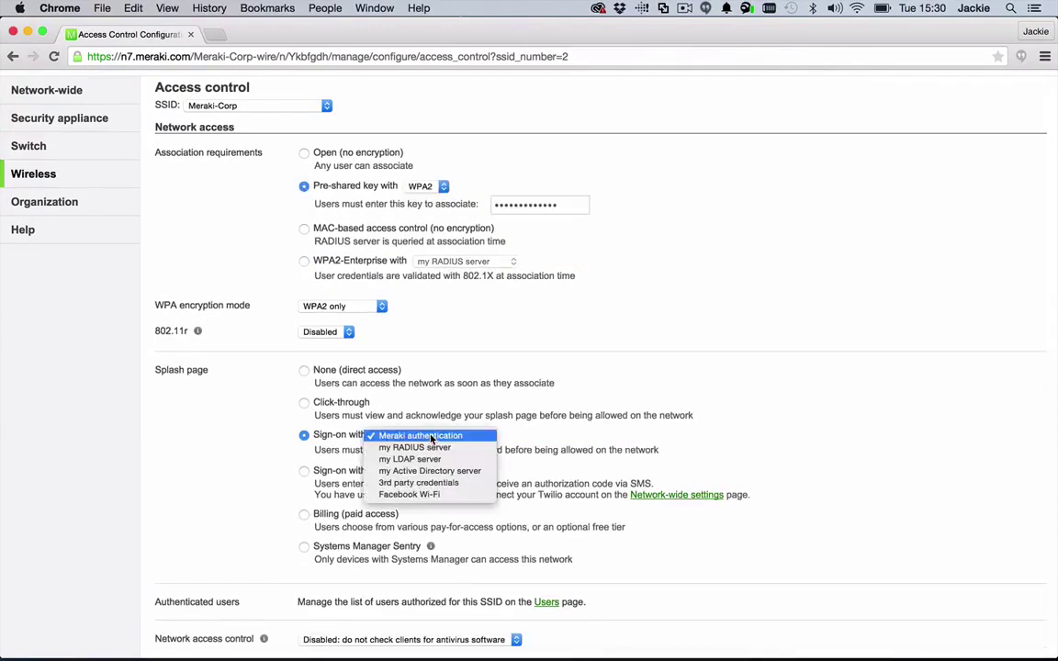
{"action": "left_click", "coordinate": [431, 471]}
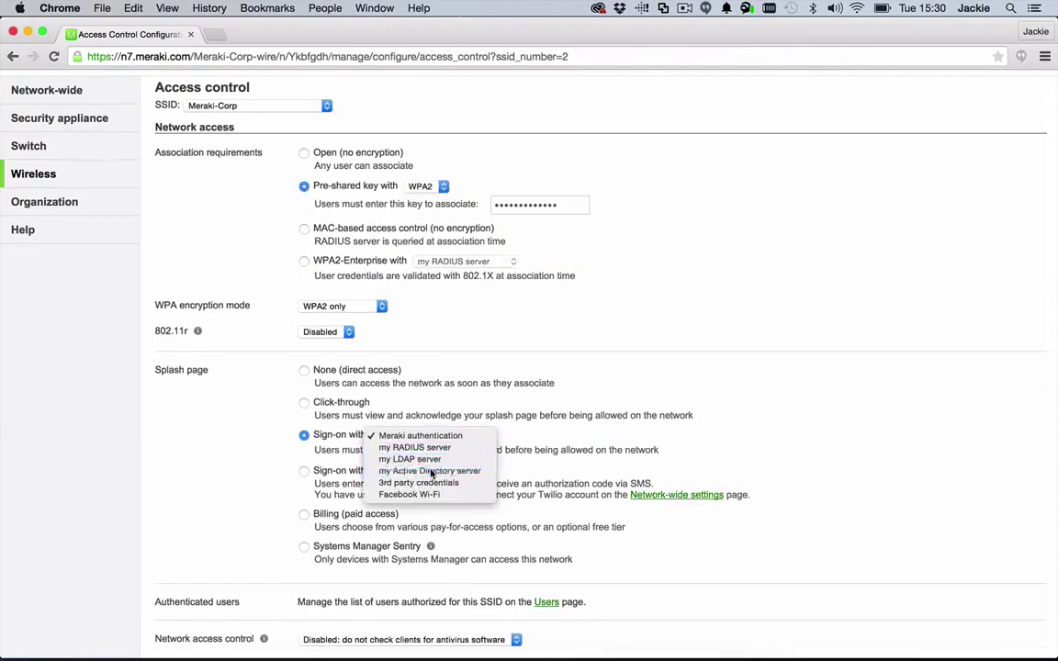
{"action": "scroll", "coordinate": [803, 379], "scroll_direction": "down", "scroll_amount": 5}
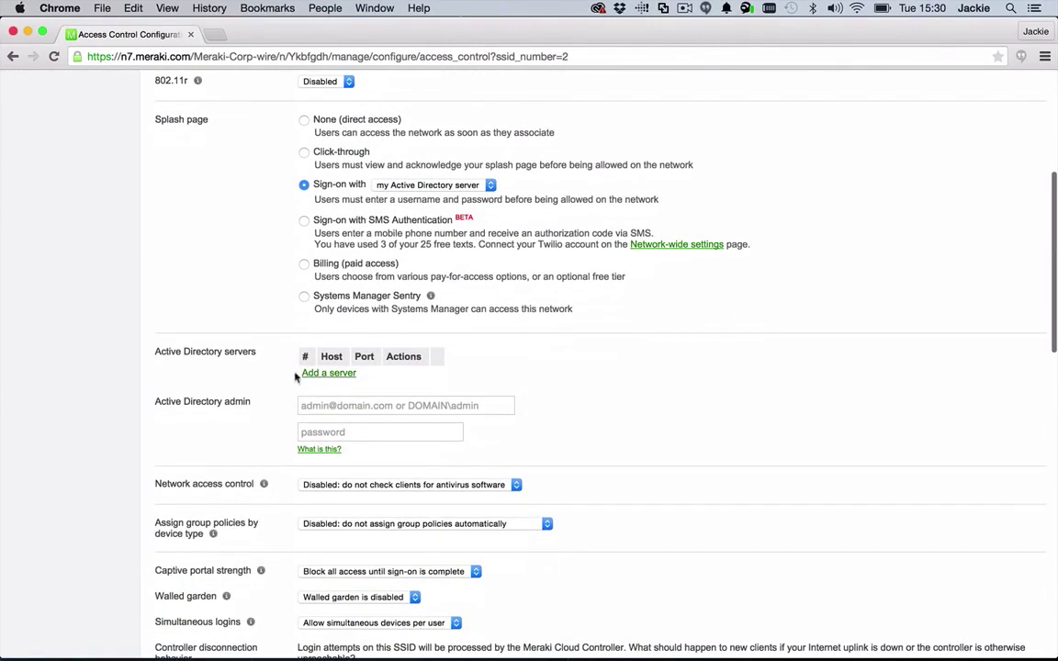
{"action": "left_click", "coordinate": [316, 373]}
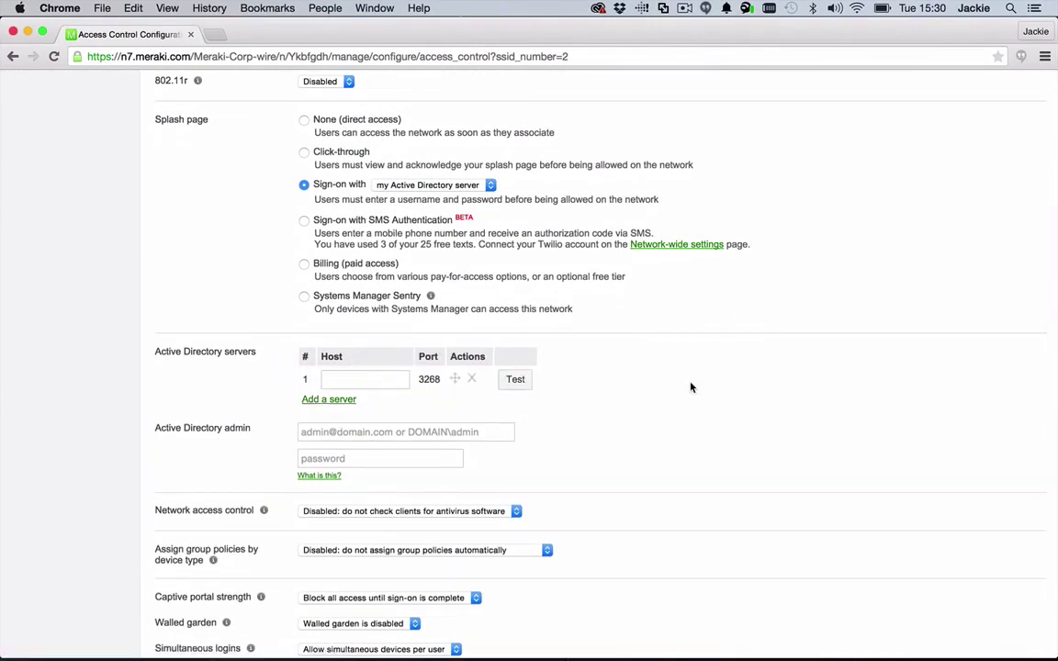
Open the wireless Firewall & traffic shaping settings, leaving the access control changes unsaved.
{"action": "scroll", "coordinate": [829, 305], "scroll_direction": "up", "scroll_amount": 5}
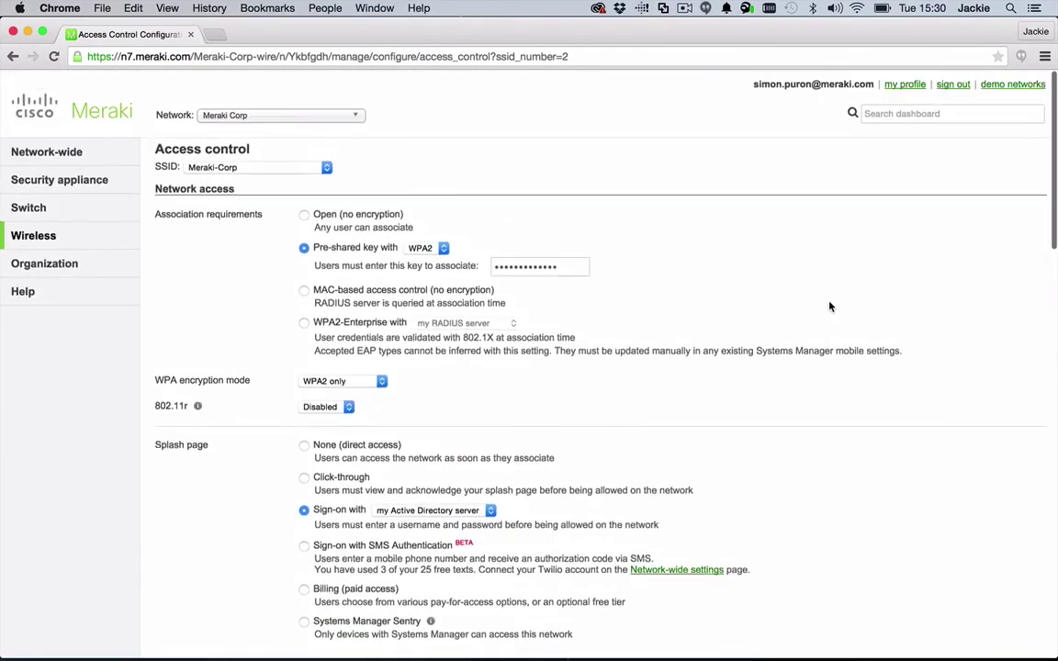
{"action": "mouse_move", "coordinate": [79, 229]}
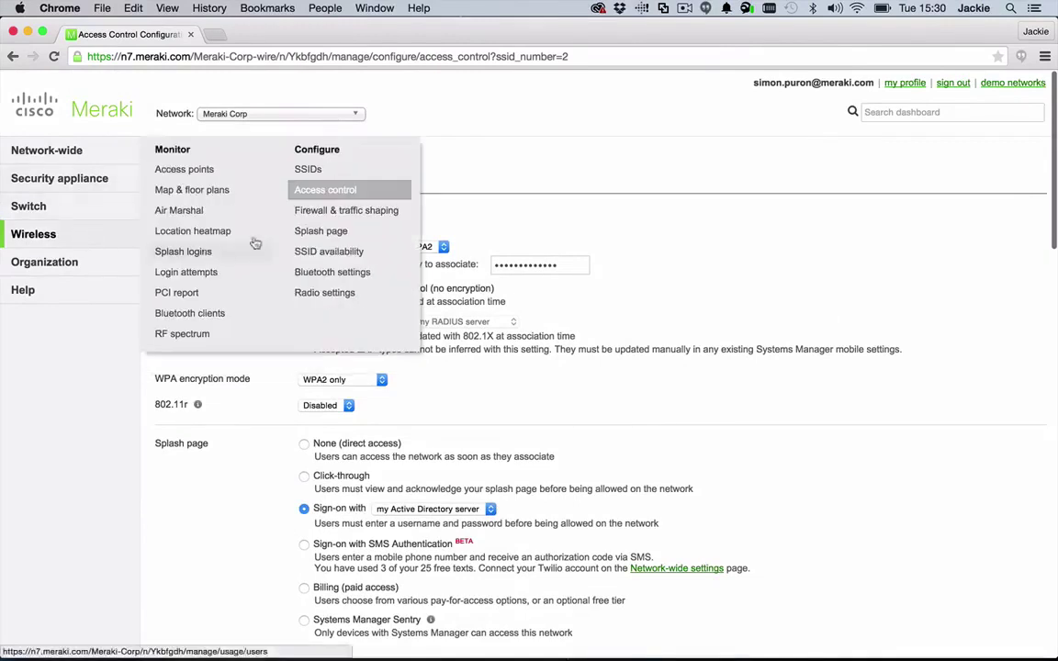
{"action": "left_click", "coordinate": [338, 212]}
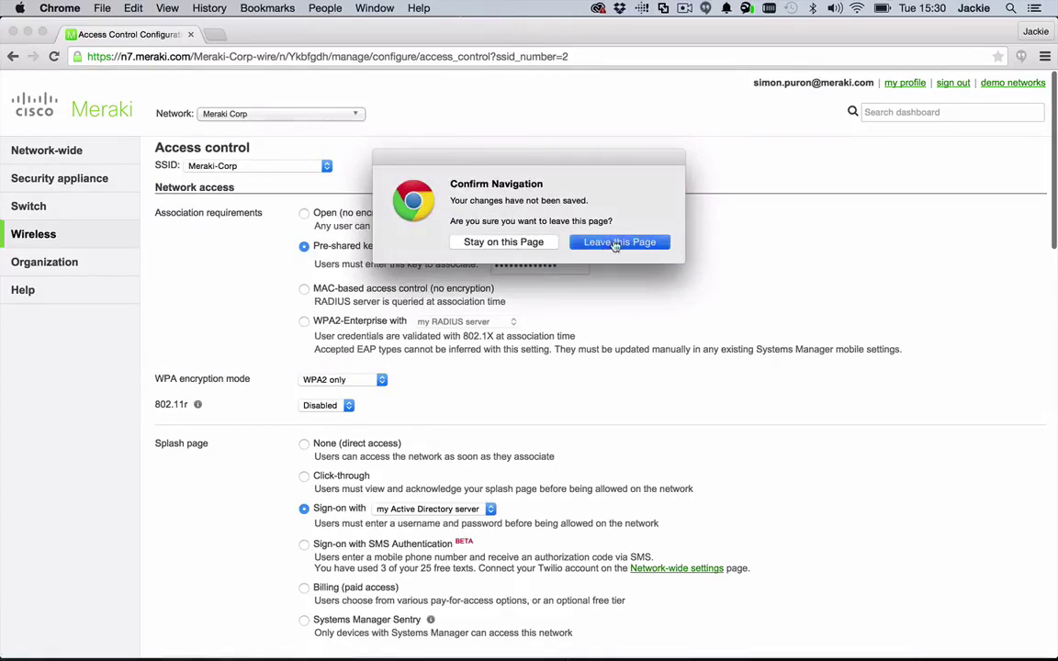
{"action": "left_click", "coordinate": [611, 242]}
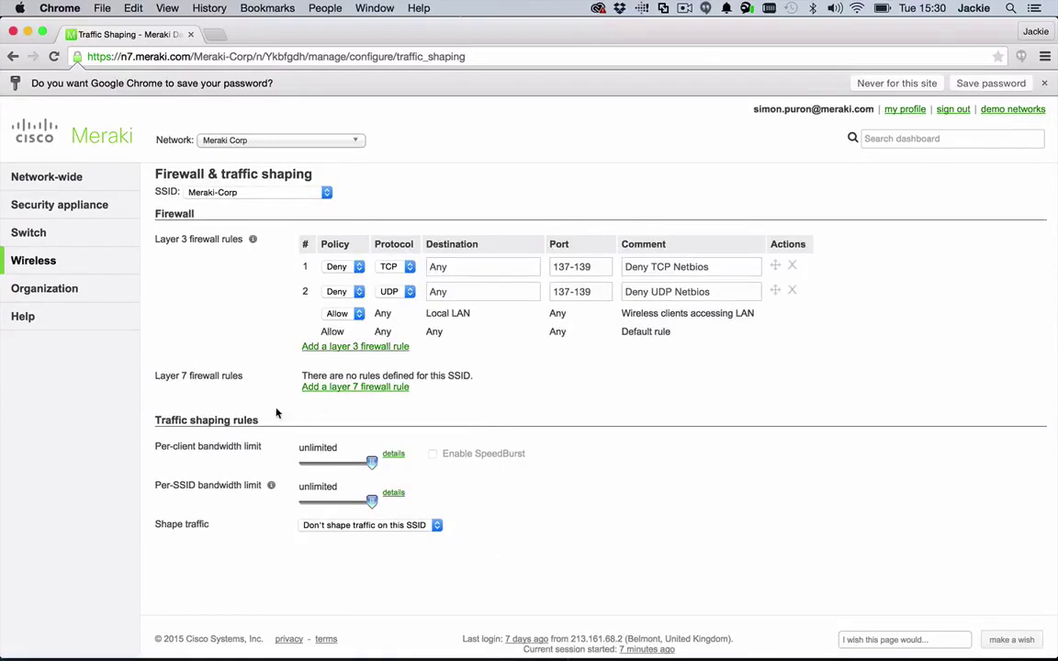
Add a layer 7 firewall rule denying Peer-to-peer (P2P), trying BitTorrent before settling on All Peer-to-peer (P2P).
{"action": "left_click", "coordinate": [338, 388]}
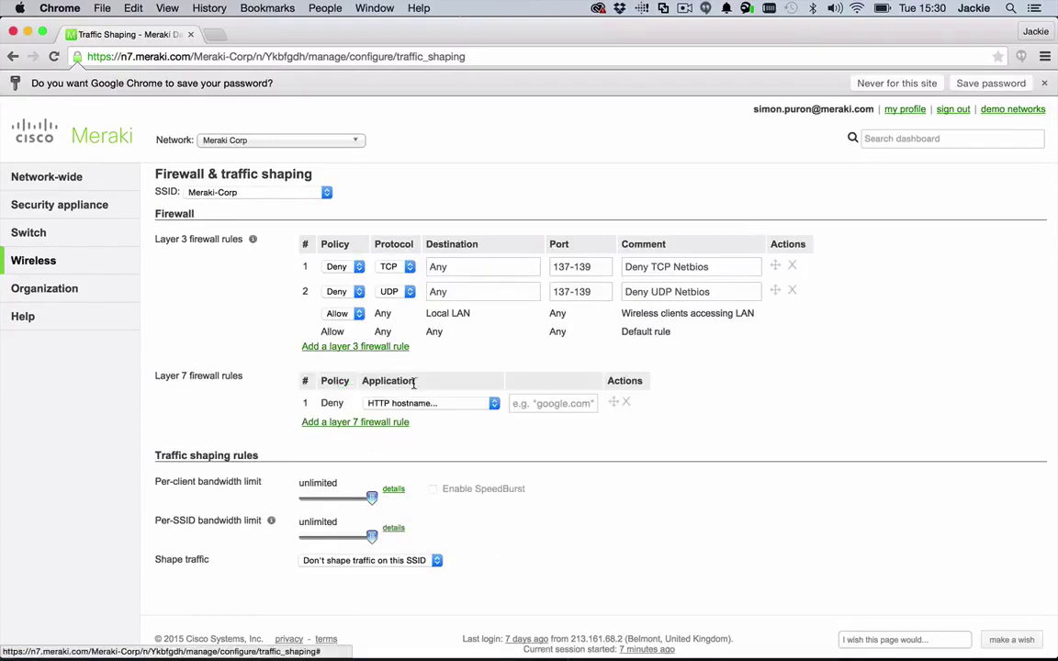
{"action": "left_click", "coordinate": [441, 403]}
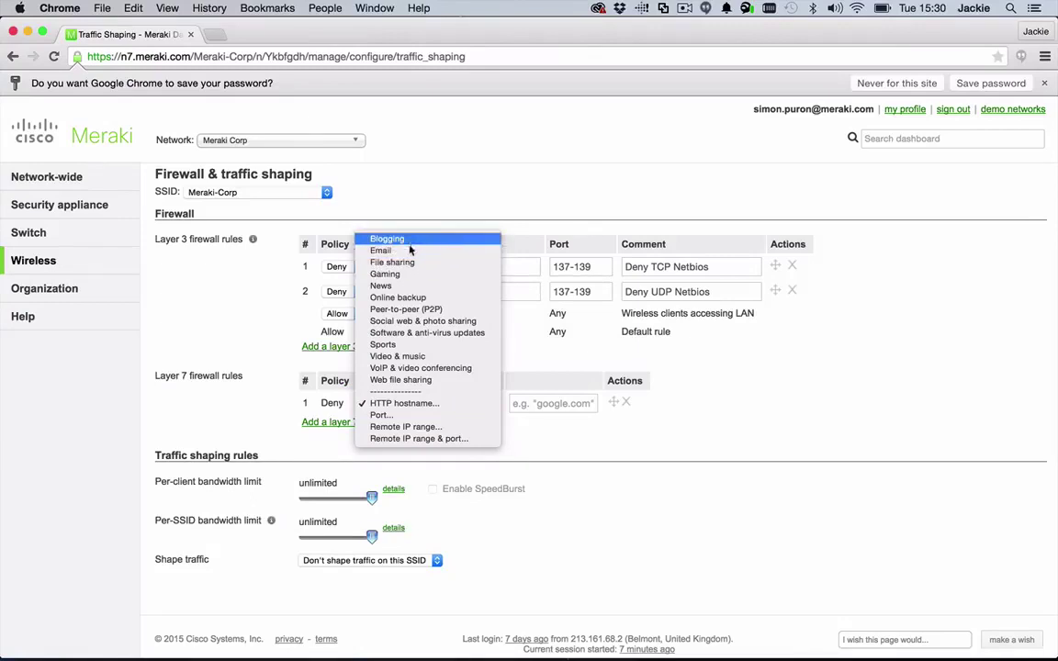
{"action": "left_click", "coordinate": [404, 308]}
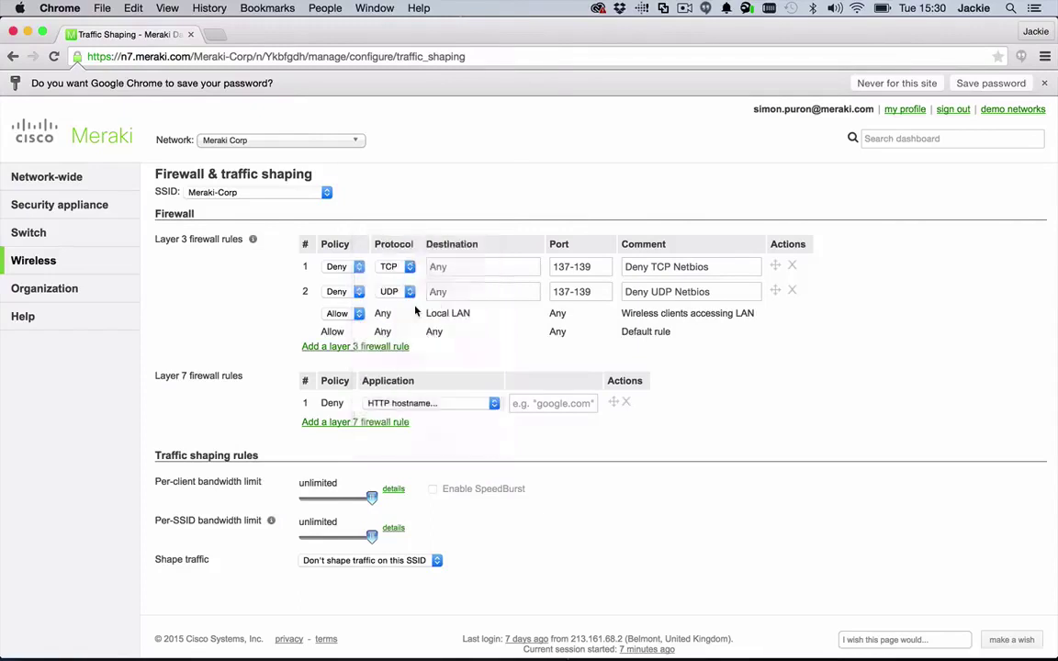
{"action": "left_click", "coordinate": [610, 403]}
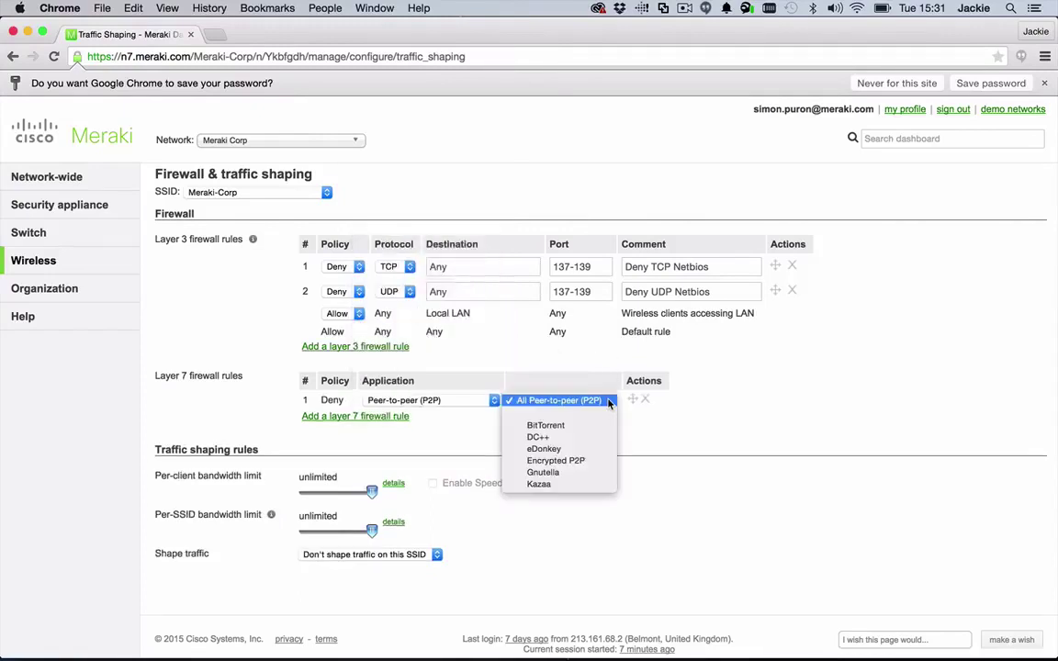
{"action": "left_click", "coordinate": [588, 427]}
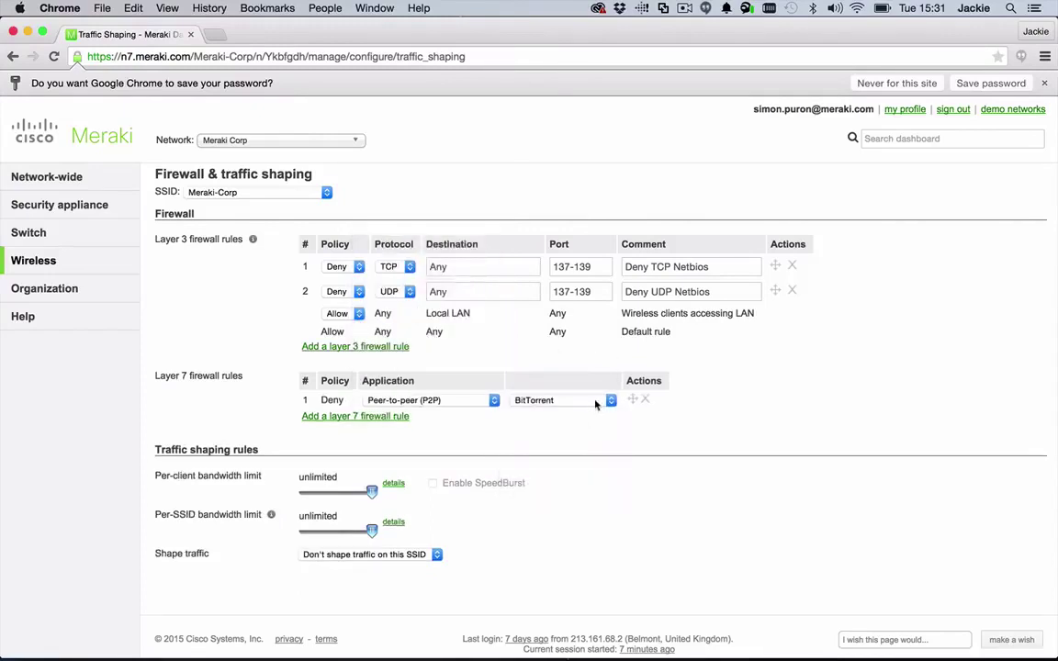
{"action": "left_click", "coordinate": [606, 401]}
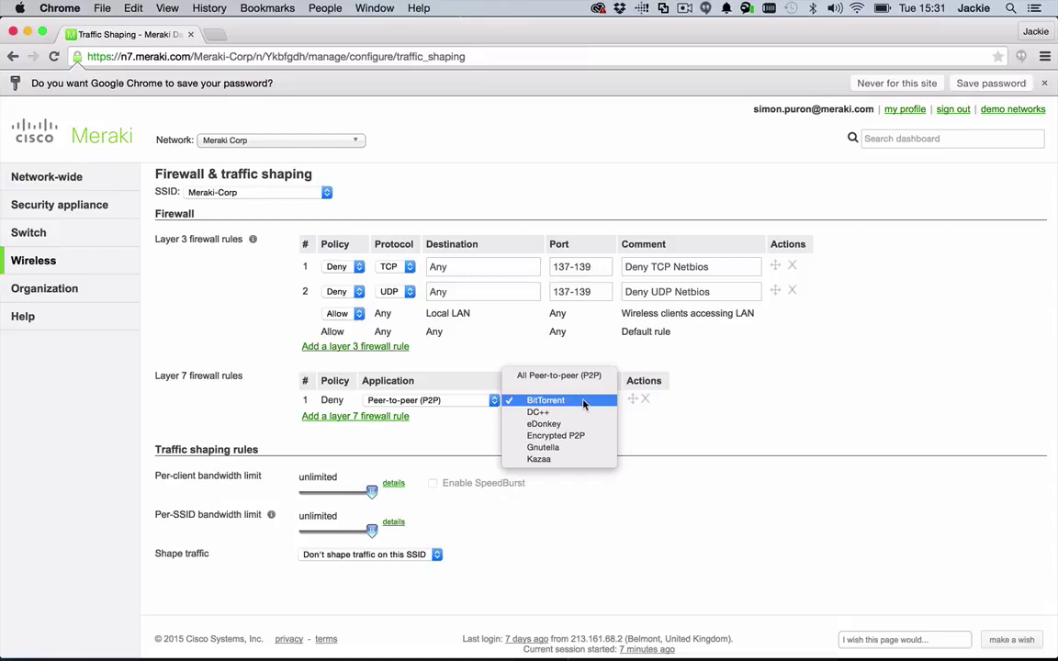
{"action": "left_click", "coordinate": [559, 375]}
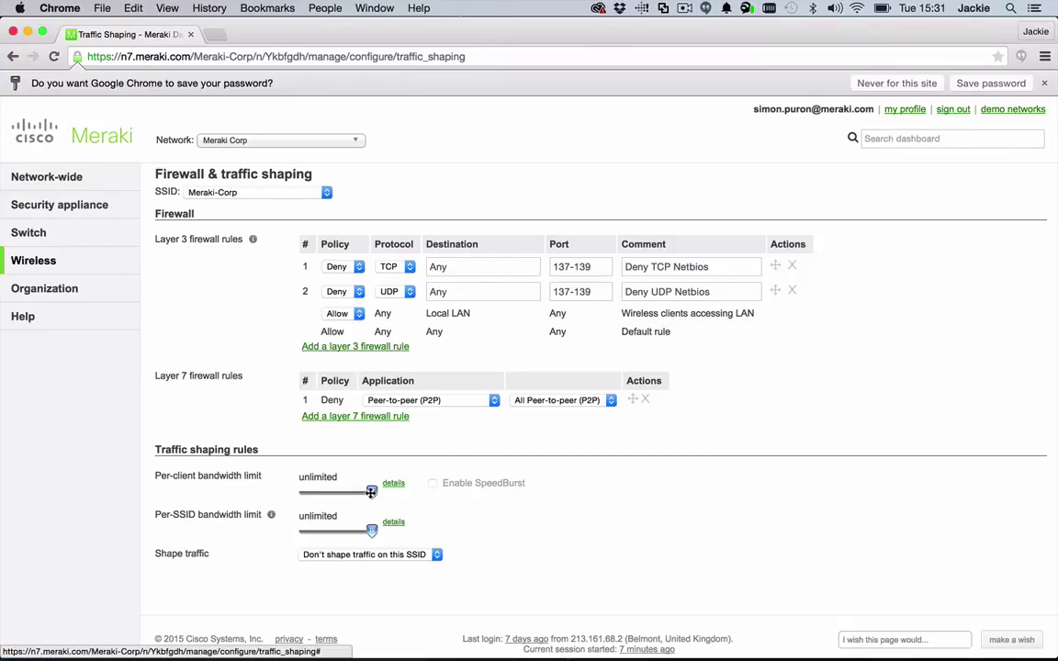
Set the per-client and per-SSID bandwidth limits to 2 Mbps each and enable traffic shaping on the Meraki-Corp SSID.
{"action": "left_click_drag", "start_coordinate": [371, 492], "coordinate": [349, 491]}
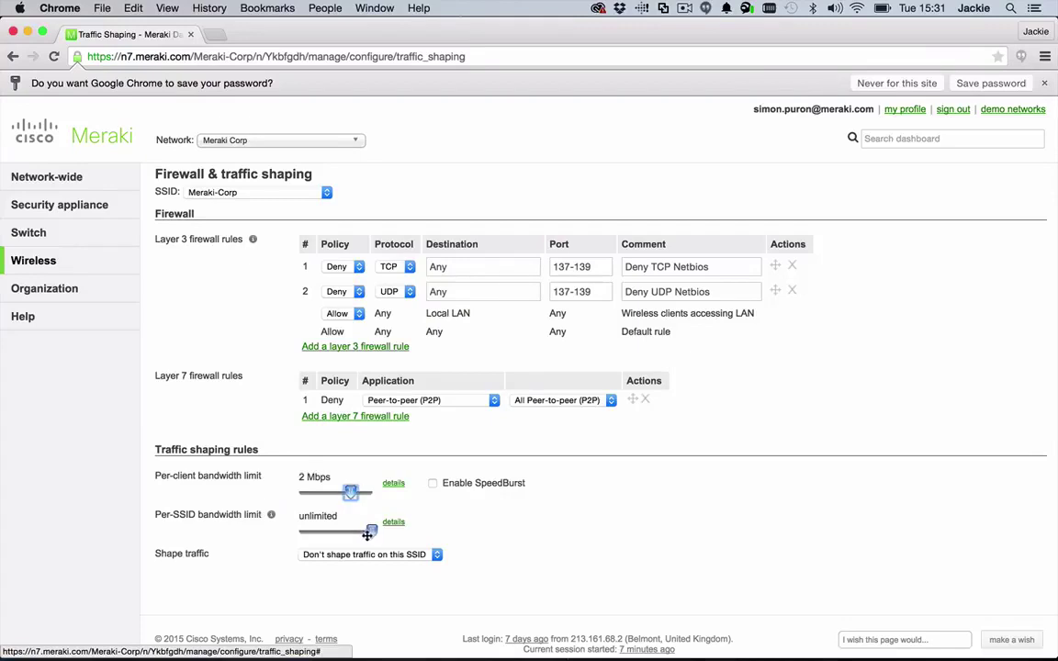
{"action": "left_click_drag", "start_coordinate": [368, 535], "coordinate": [345, 533]}
{"action": "left_click", "coordinate": [395, 553]}
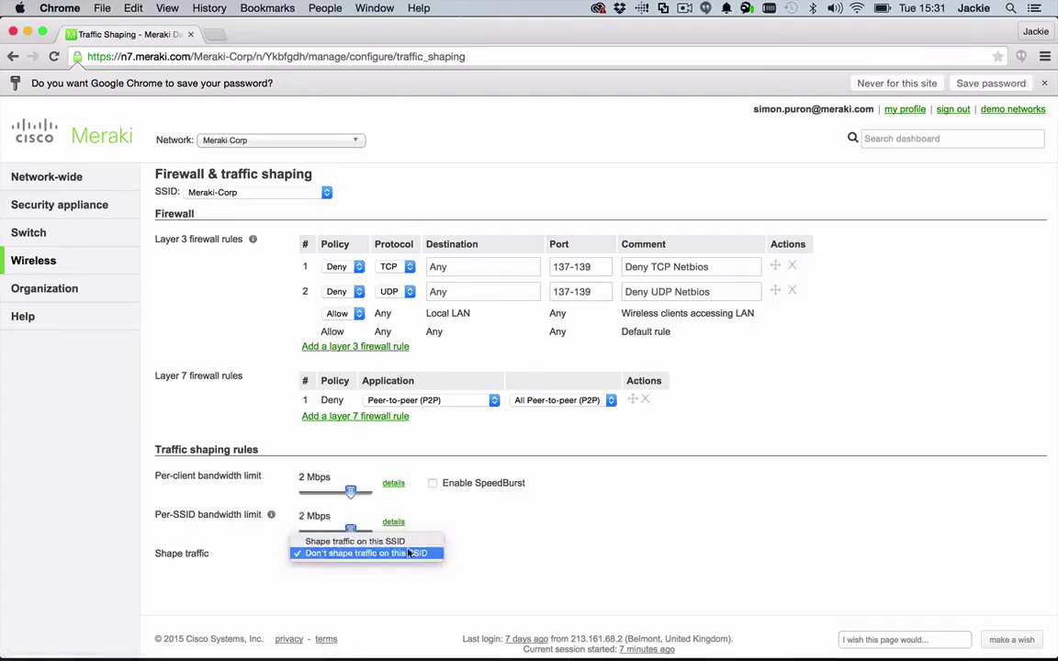
{"action": "left_click", "coordinate": [368, 541]}
Create a traffic shaping rule whose definition matches BitTorrent from the Peer-to-peer (P2P) category.
{"action": "scroll", "coordinate": [692, 514], "scroll_direction": "down", "scroll_amount": 1}
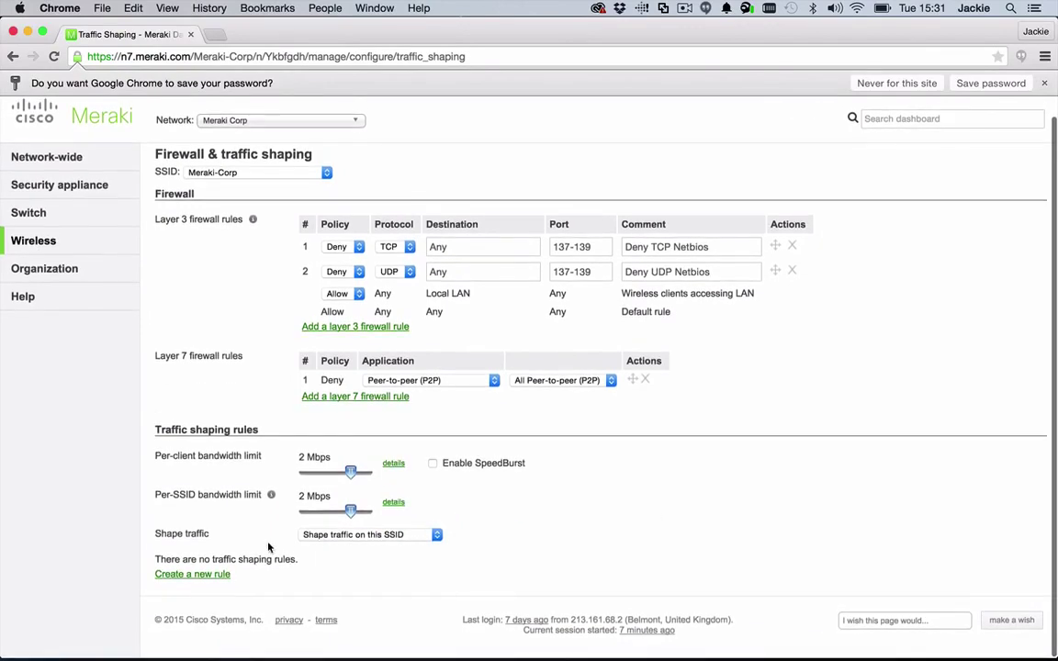
{"action": "left_click", "coordinate": [207, 574]}
{"action": "scroll", "coordinate": [588, 469], "scroll_direction": "down", "scroll_amount": 2}
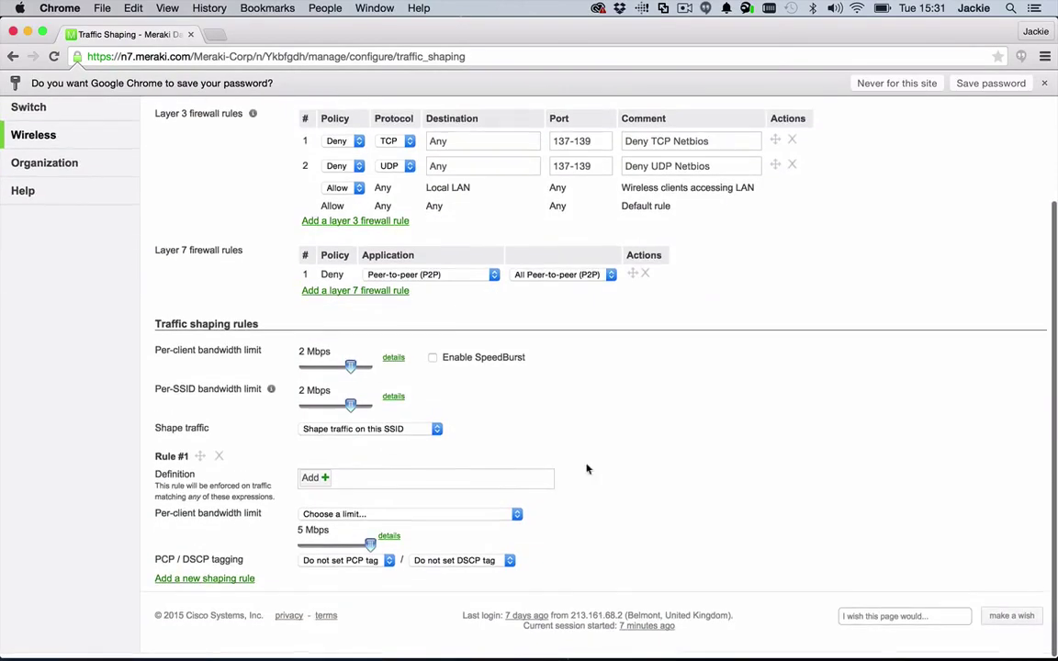
{"action": "left_click", "coordinate": [312, 478]}
{"action": "mouse_move", "coordinate": [344, 524]}
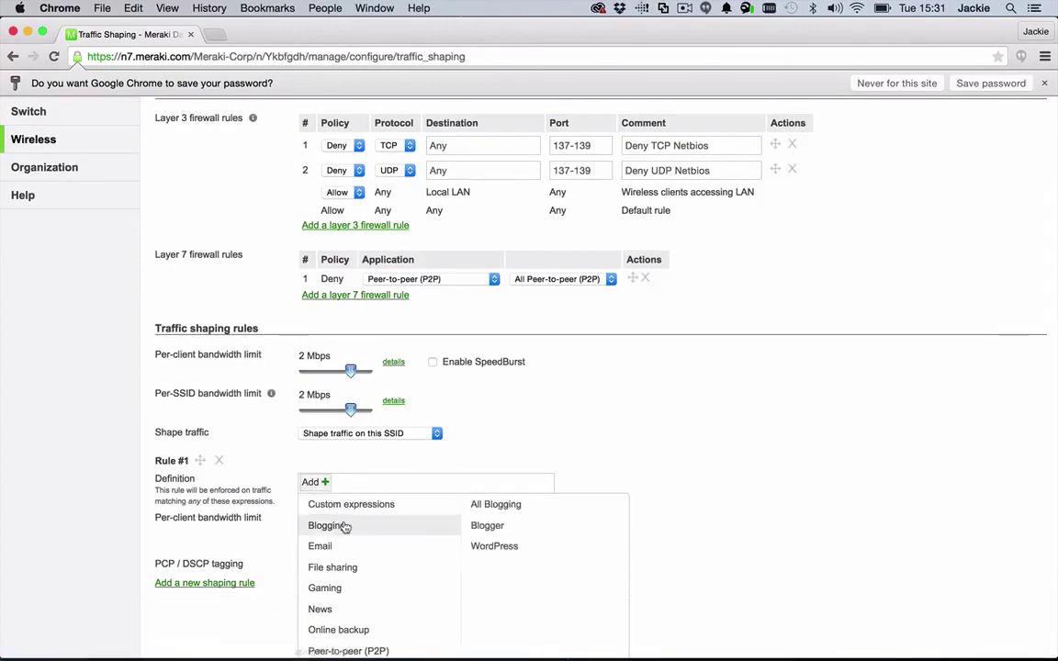
{"action": "mouse_move", "coordinate": [372, 648]}
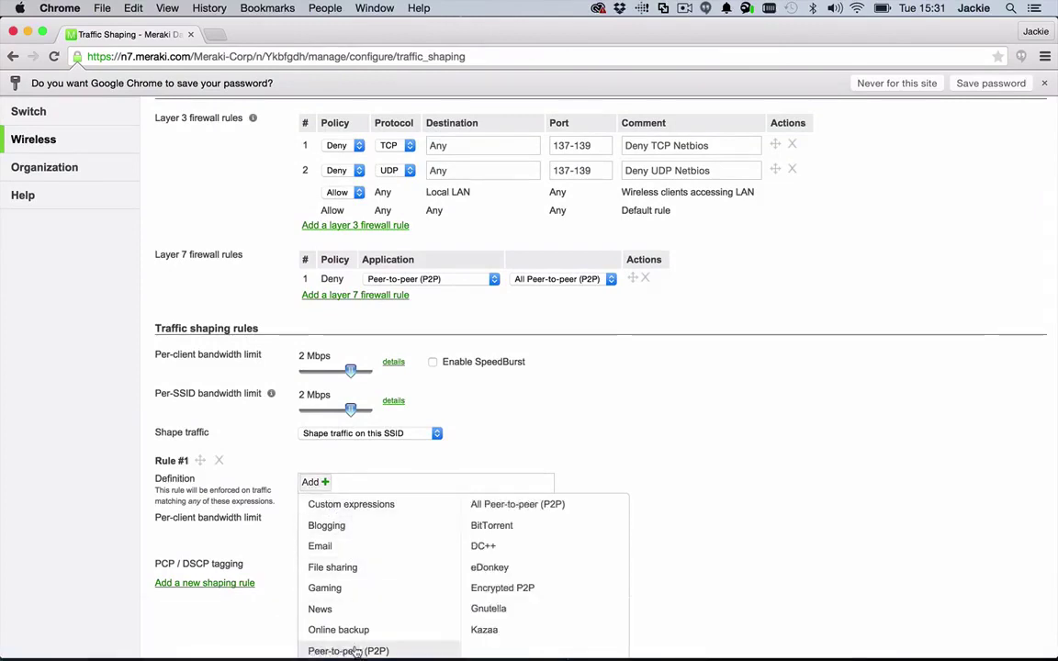
{"action": "left_click", "coordinate": [496, 532]}
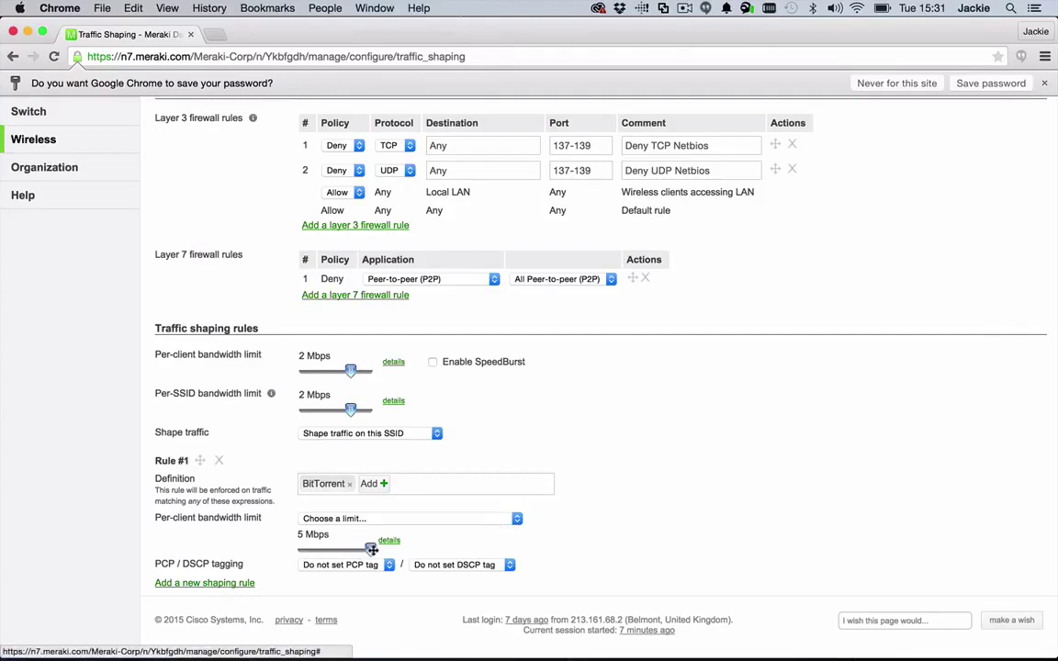
Set the BitTorrent rule's per-client bandwidth limit to 1 Mbps and its DSCP tag to 3 (WMM Best Effort).
{"action": "left_click_drag", "start_coordinate": [370, 548], "coordinate": [339, 551]}
{"action": "left_click", "coordinate": [495, 566]}
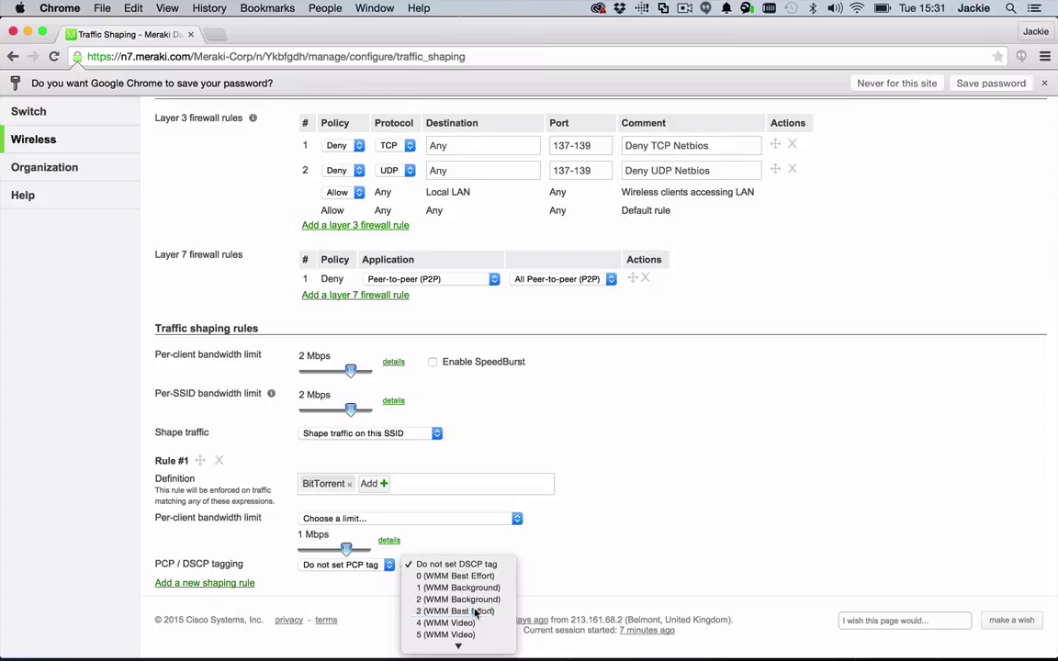
{"action": "left_click", "coordinate": [469, 611]}
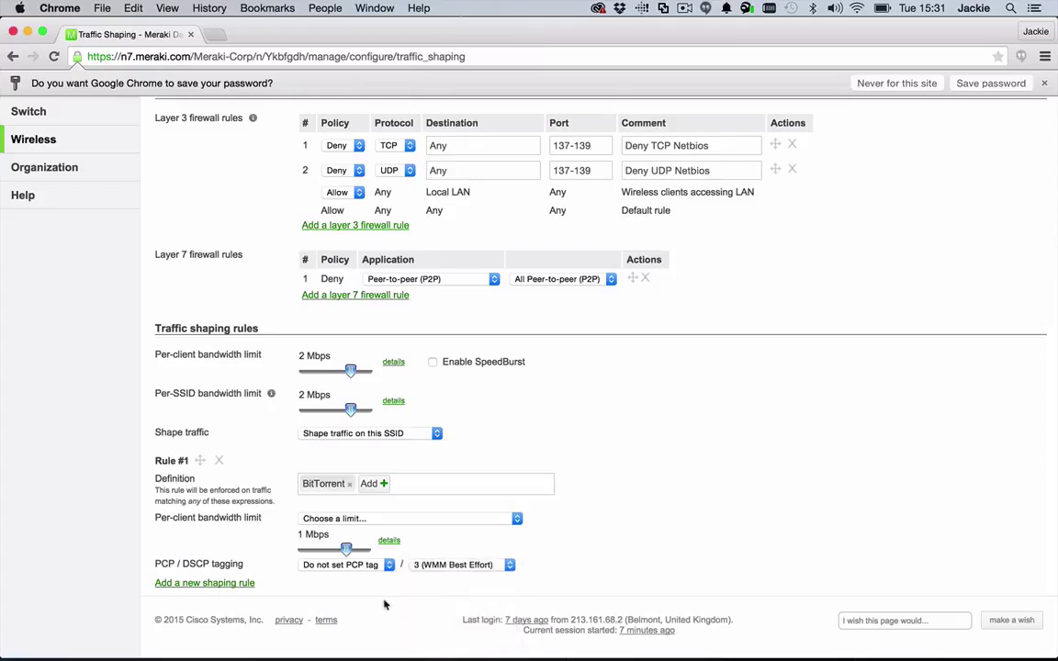
Add a second traffic shaping rule whose definition matches All Email from the Email category.
{"action": "left_click", "coordinate": [204, 583]}
{"action": "scroll", "coordinate": [643, 532], "scroll_direction": "down", "scroll_amount": 5}
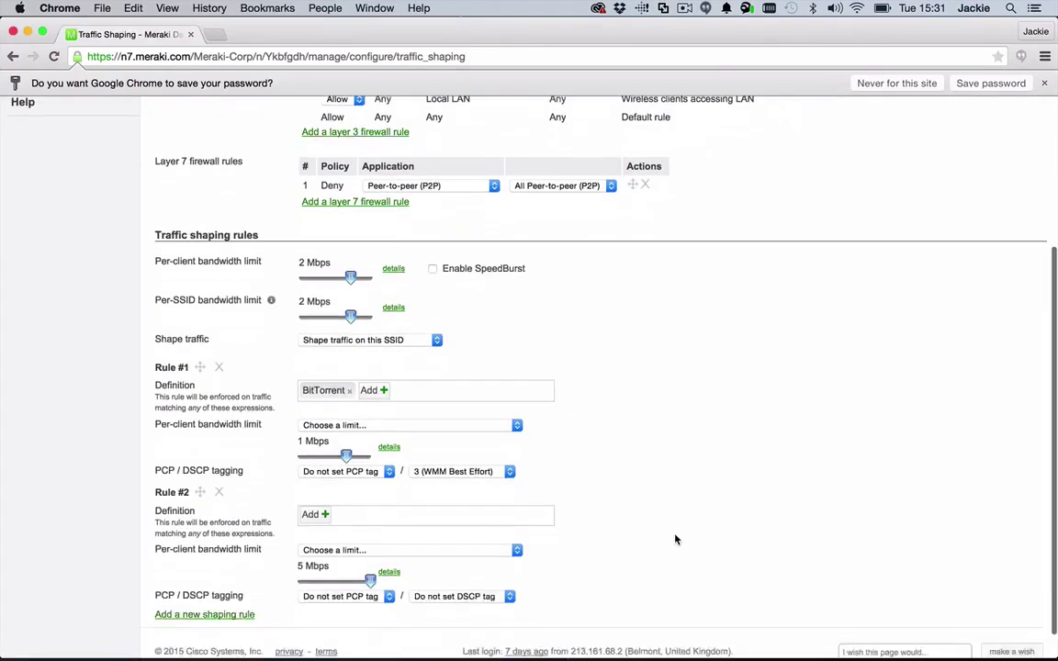
{"action": "left_click", "coordinate": [353, 483]}
{"action": "left_click", "coordinate": [354, 546]}
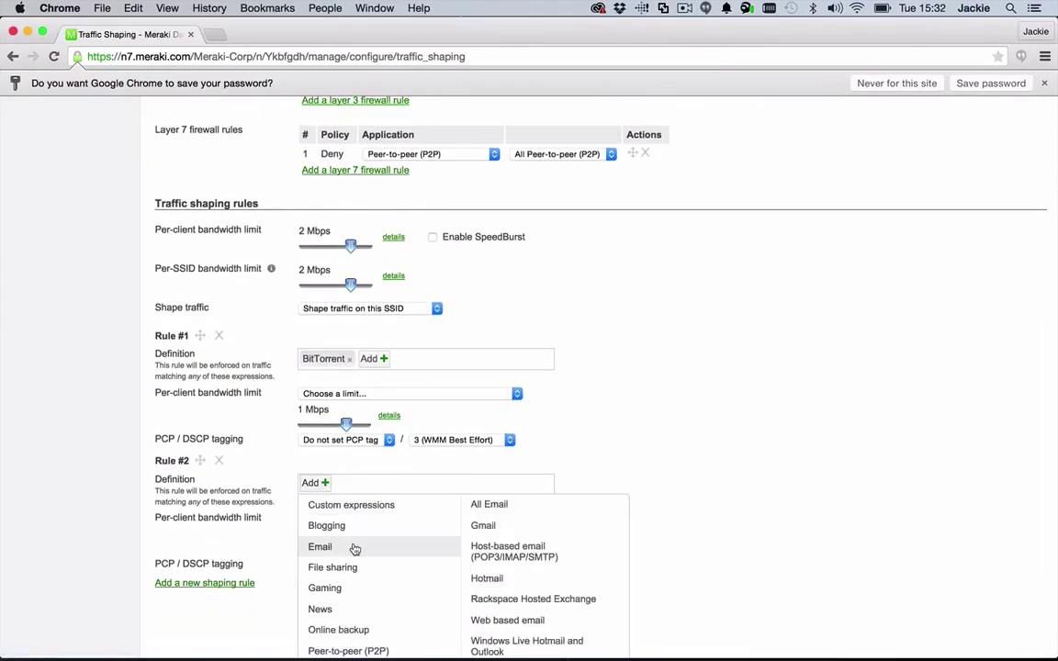
{"action": "left_click", "coordinate": [482, 506]}
Set the All Email rule's per-client bandwidth limit to Ignore SSID per-client limit (unlimited).
{"action": "left_click", "coordinate": [457, 471]}
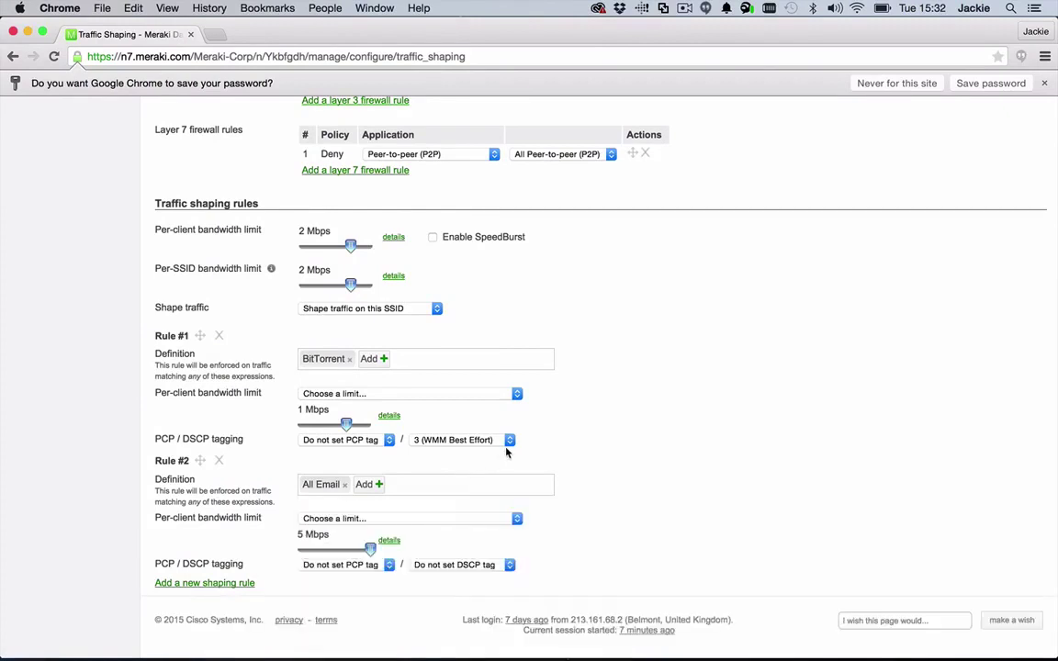
{"action": "left_click", "coordinate": [385, 517]}
{"action": "left_click", "coordinate": [386, 507]}
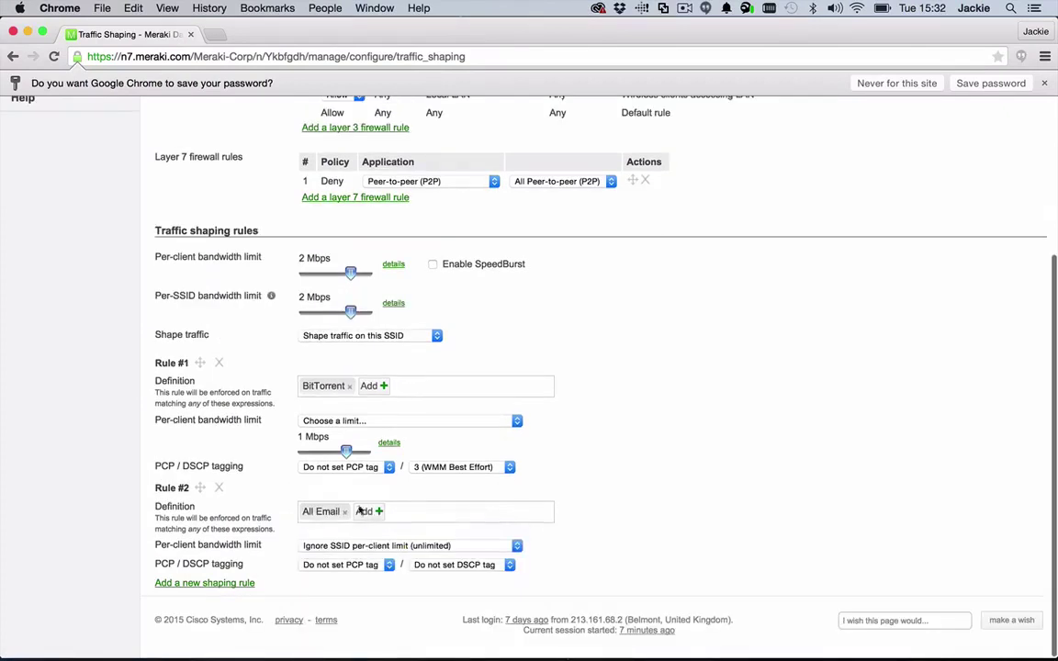
Move the All Email rule above the BitTorrent rule and review the firewall and traffic shaping settings.
{"action": "left_click_drag", "start_coordinate": [200, 486], "coordinate": [189, 442]}
{"action": "scroll", "coordinate": [868, 543], "scroll_direction": "down", "scroll_amount": 3}
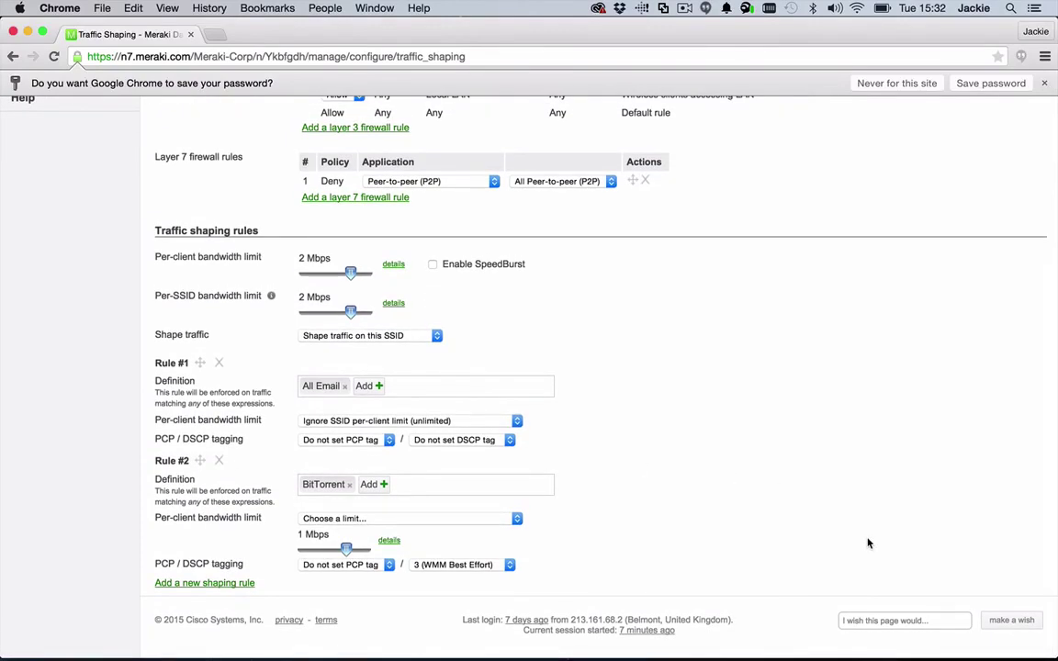
{"action": "scroll", "coordinate": [867, 543], "scroll_direction": "up", "scroll_amount": 5}
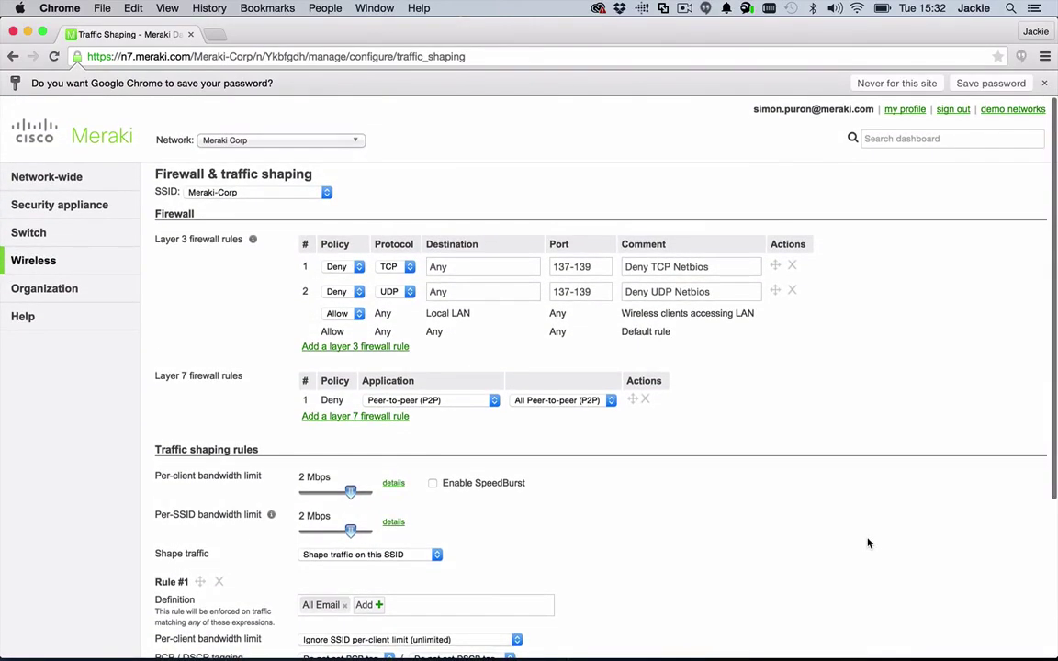